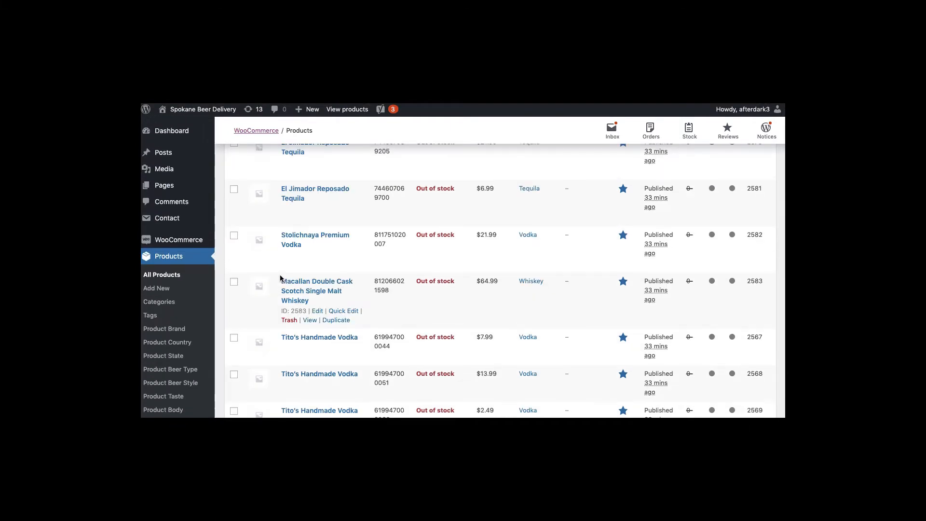
- Copy the name of the $11.99 El Jimador Reposado Tequila from the product list and open that product for editing
{"action": "scroll", "coordinate": [287, 303], "scroll_direction": "up", "scroll_amount": 5}
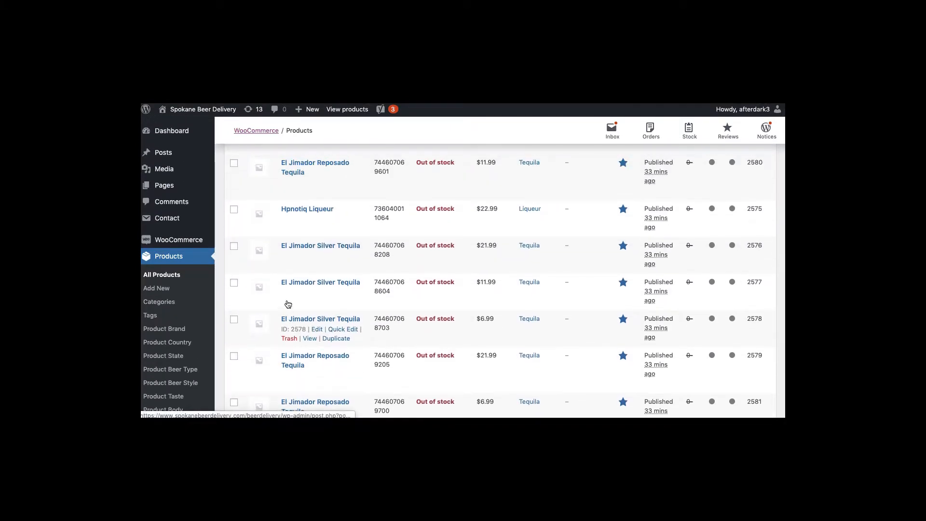
{"action": "scroll", "coordinate": [287, 301], "scroll_direction": "up", "scroll_amount": 3}
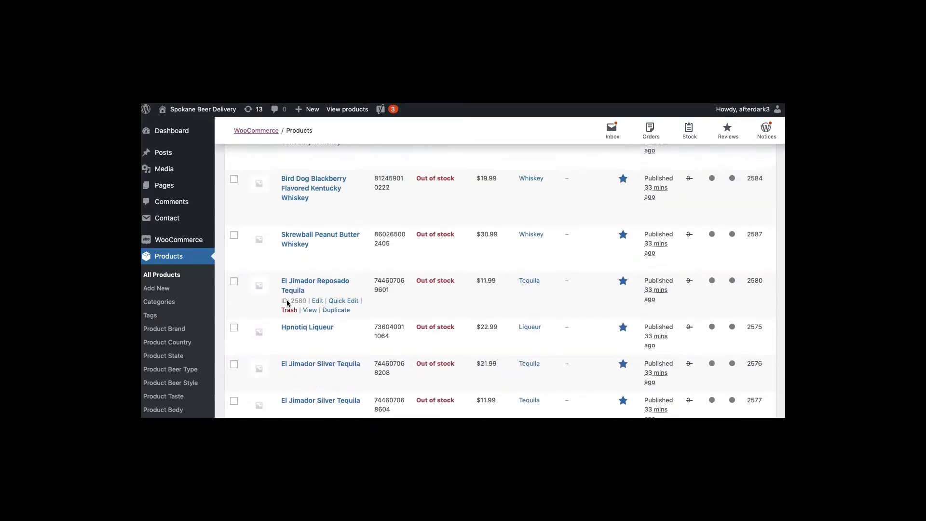
{"action": "scroll", "coordinate": [287, 304], "scroll_direction": "down", "scroll_amount": 2}
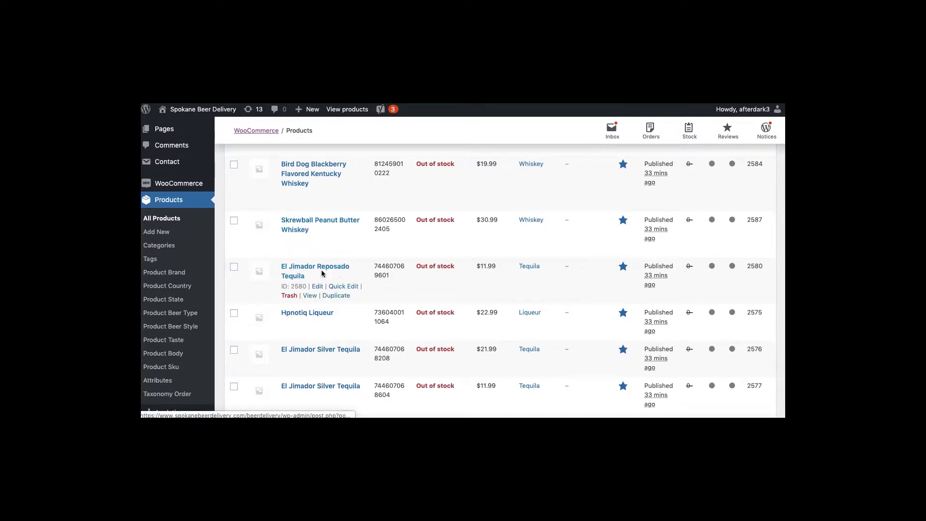
{"action": "left_click_drag", "start_coordinate": [321, 280], "coordinate": [281, 271]}
{"action": "key", "text": "super+c"}
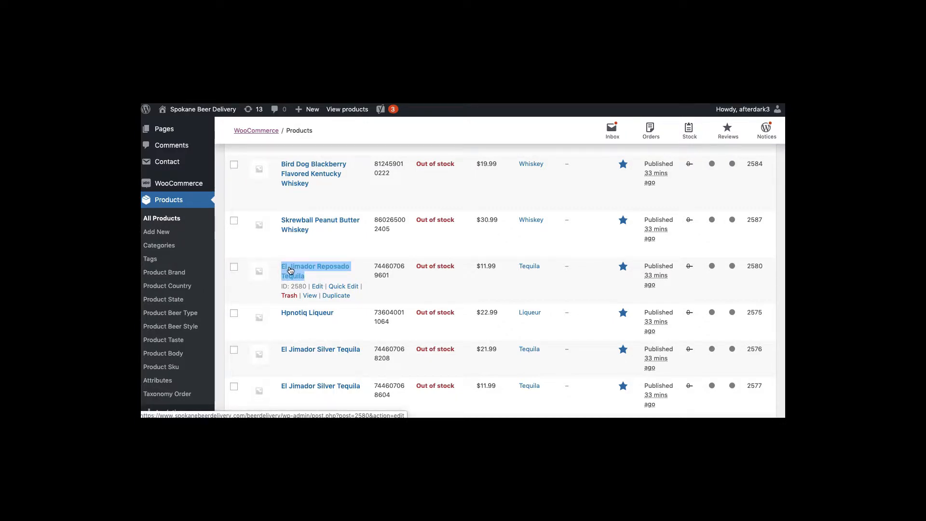
{"action": "left_click", "coordinate": [294, 271]}
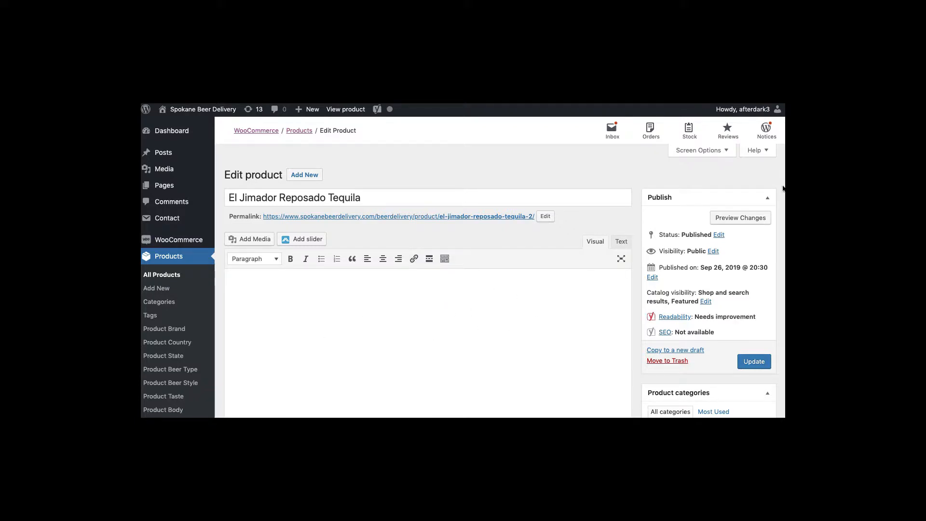
{"action": "scroll", "coordinate": [740, 315], "scroll_direction": "down", "scroll_amount": 5}
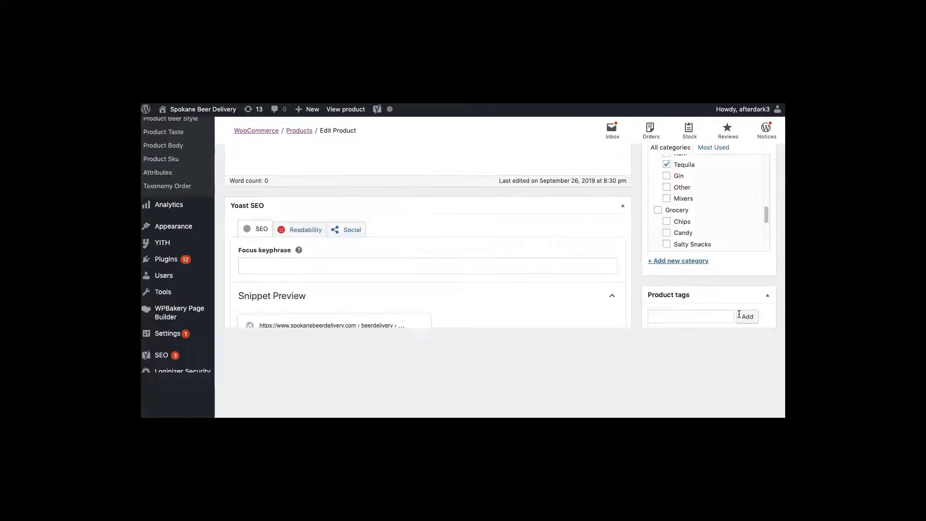
{"action": "scroll", "coordinate": [739, 315], "scroll_direction": "down", "scroll_amount": 10}
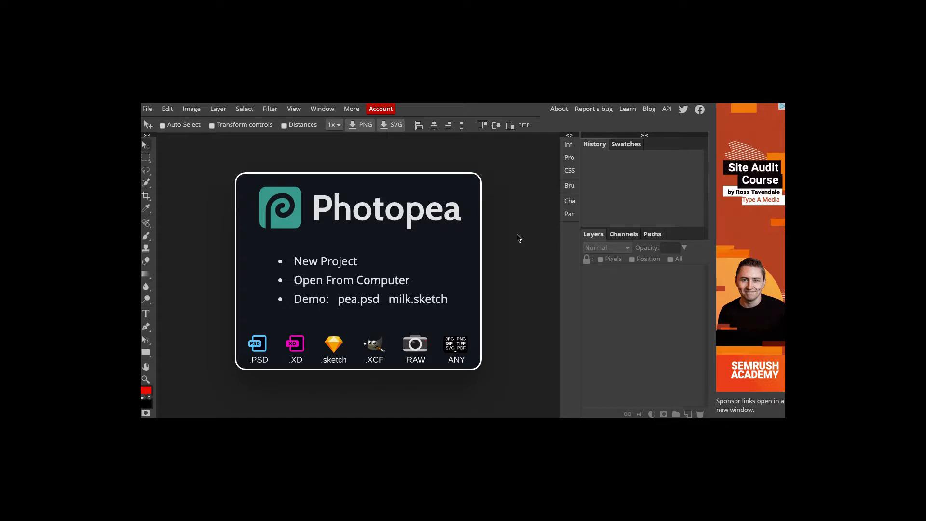
- Search Google in a new browser tab for the copied product name, El Jimador Reposado Tequila
{"action": "key", "text": "super+t"}
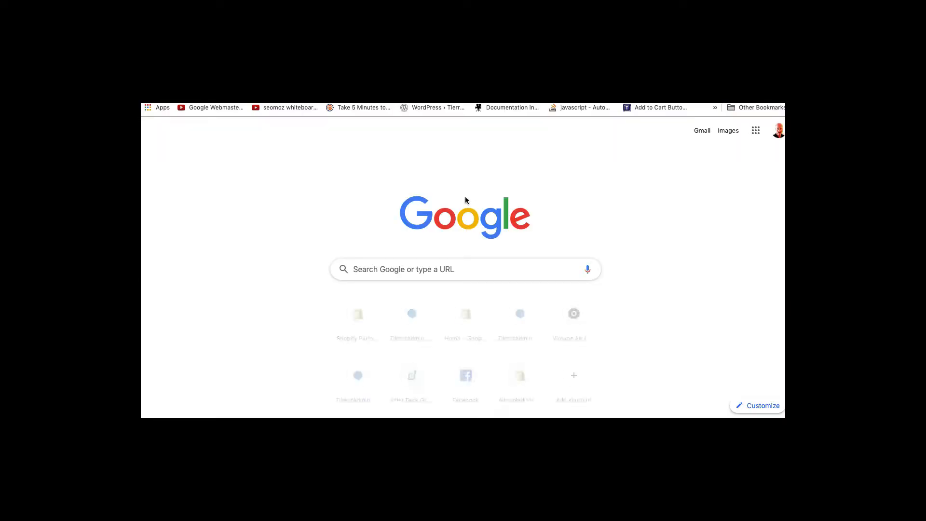
{"action": "left_click", "coordinate": [374, 273]}
{"action": "key", "text": "super+v"}
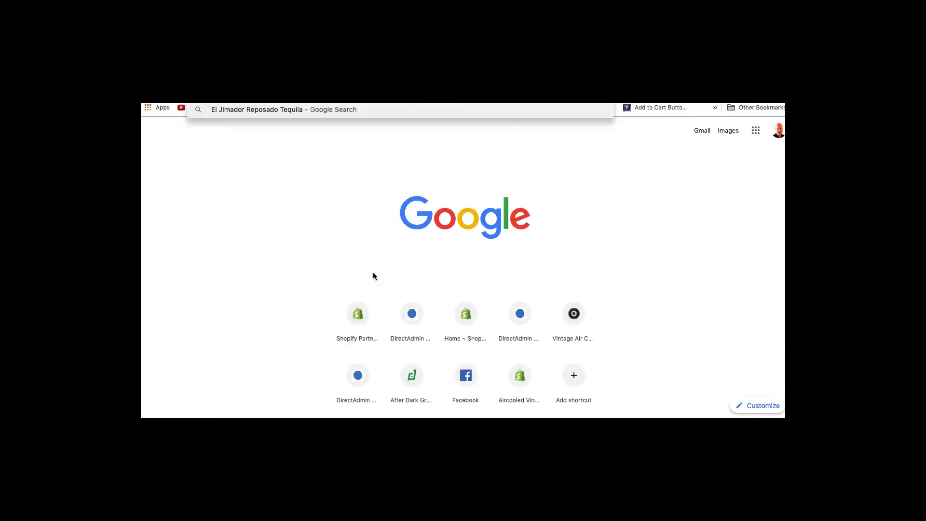
{"action": "key", "text": "Return"}
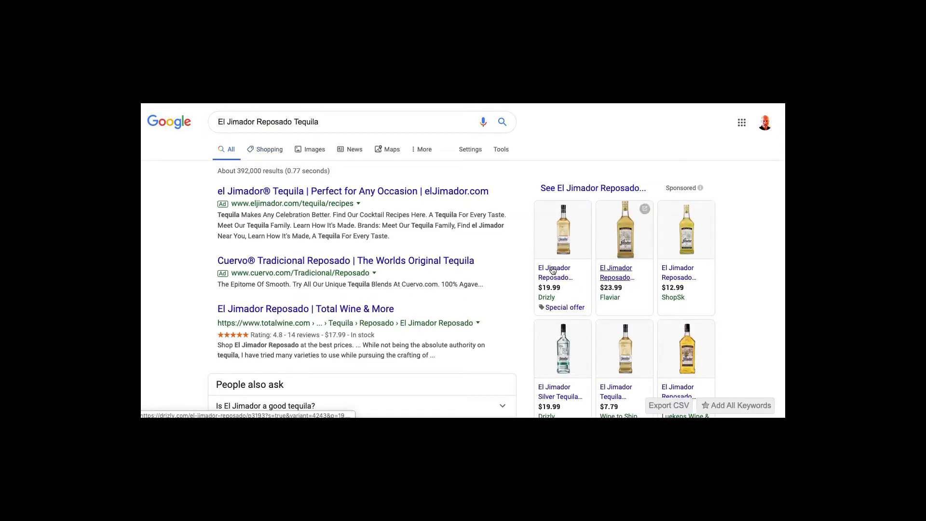
- Show the image results with usage rights limited to Labeled for reuse and look through the bottle pictures
{"action": "left_click", "coordinate": [309, 151]}
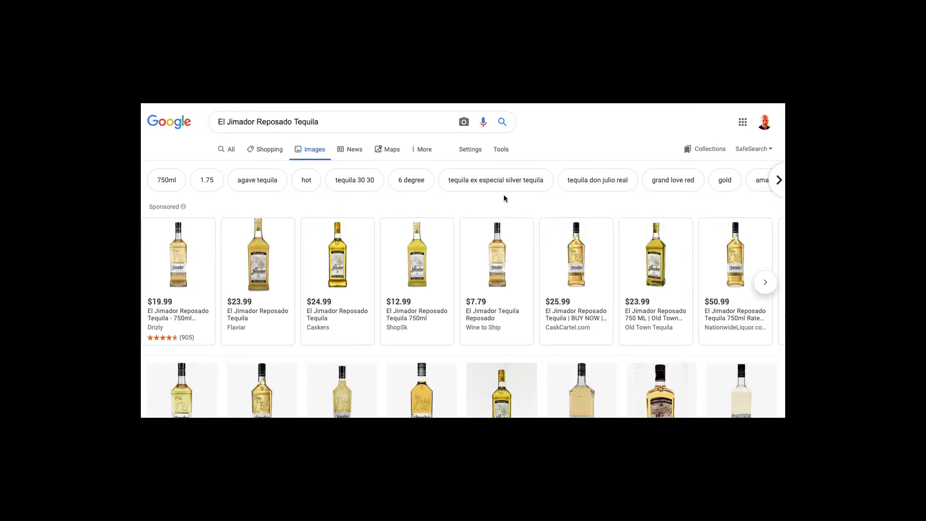
{"action": "left_click", "coordinate": [509, 149]}
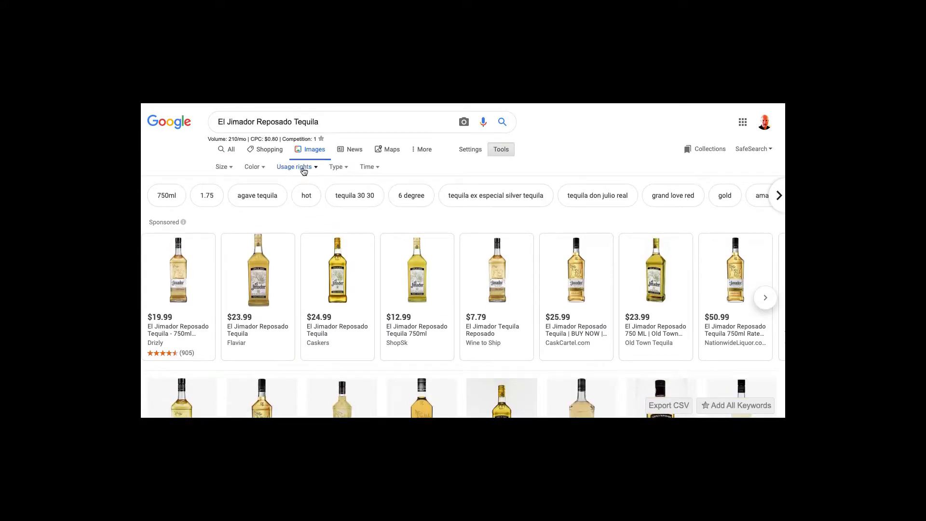
{"action": "left_click", "coordinate": [306, 168]}
{"action": "left_click", "coordinate": [300, 210]}
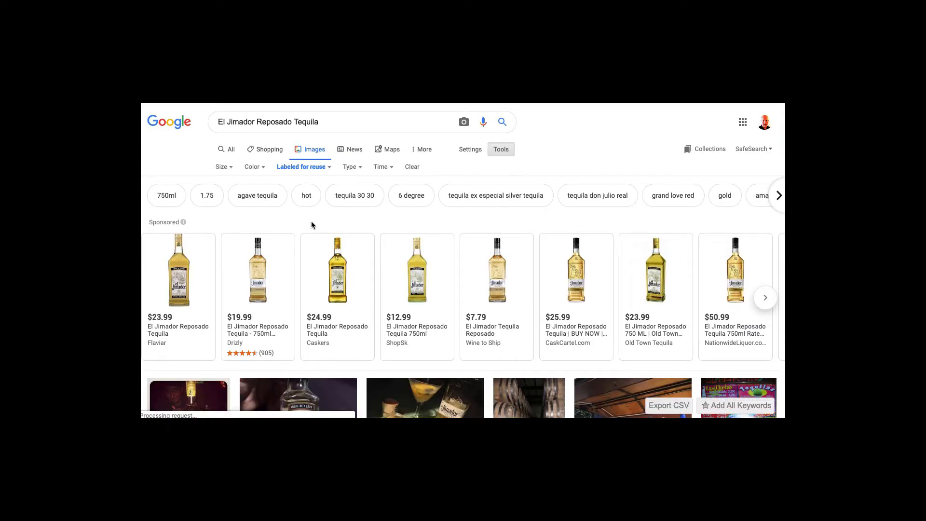
{"action": "scroll", "coordinate": [367, 263], "scroll_direction": "down", "scroll_amount": 3}
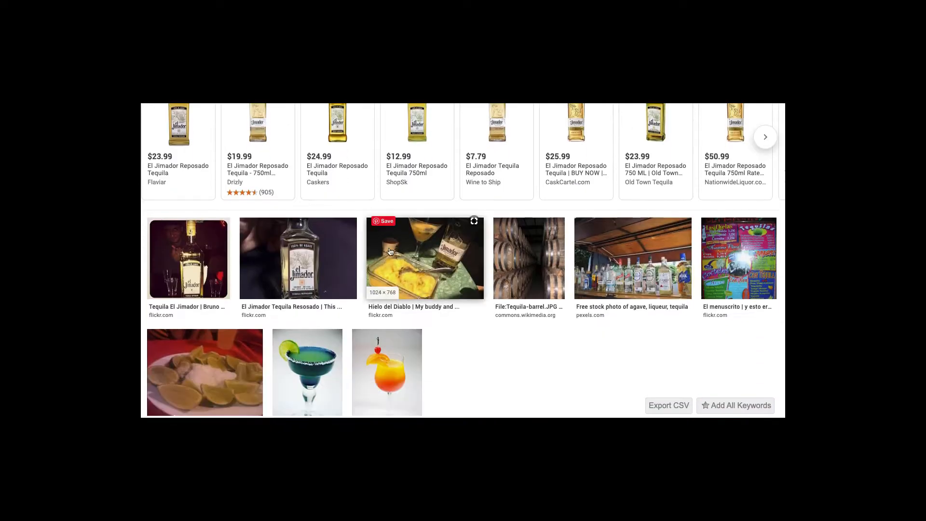
{"action": "scroll", "coordinate": [232, 270], "scroll_direction": "down", "scroll_amount": 1}
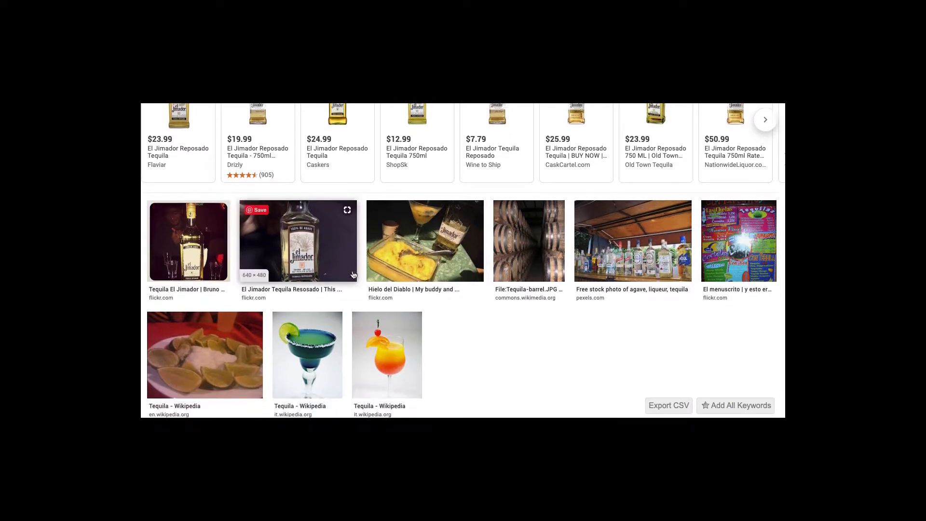
{"action": "scroll", "coordinate": [484, 300], "scroll_direction": "down", "scroll_amount": 1}
{"action": "scroll", "coordinate": [512, 300], "scroll_direction": "up", "scroll_amount": 2}
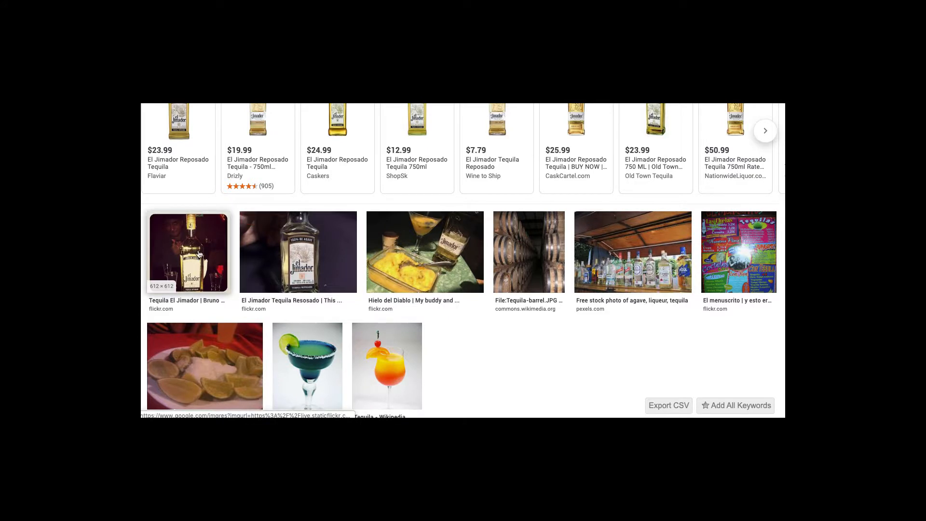
{"action": "scroll", "coordinate": [531, 296], "scroll_direction": "up", "scroll_amount": 3}
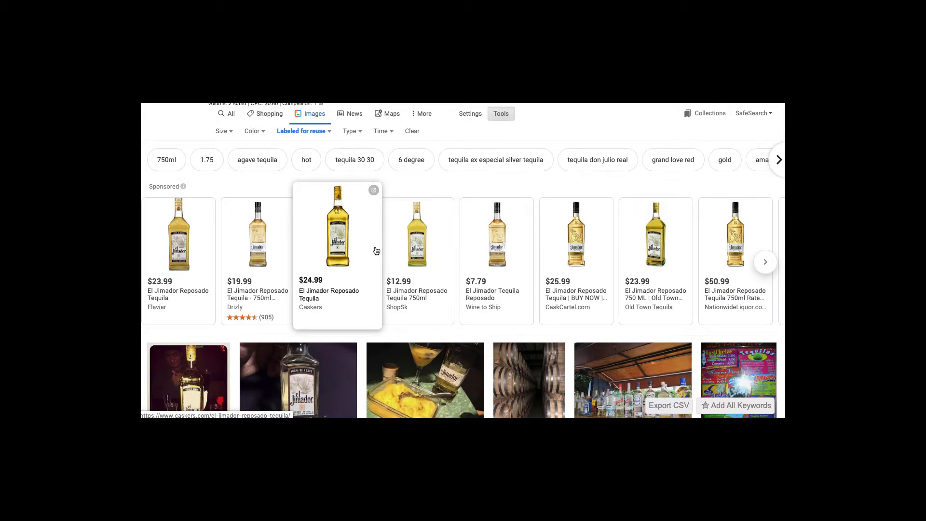
- Open the sponsored CaskCartel.com result for El Jimador Reposado Tequila, confirm the age check, and enlarge the bottle photo
{"action": "left_click", "coordinate": [579, 248]}
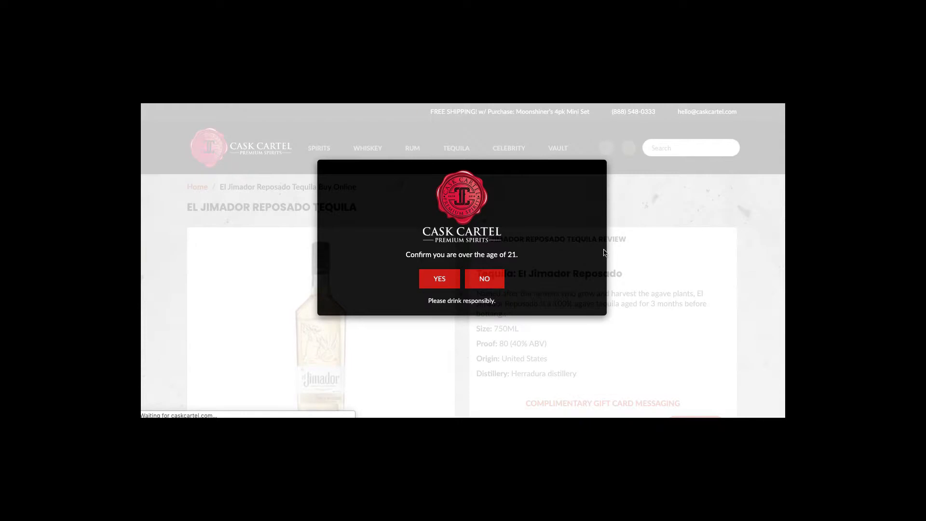
{"action": "left_click", "coordinate": [438, 282]}
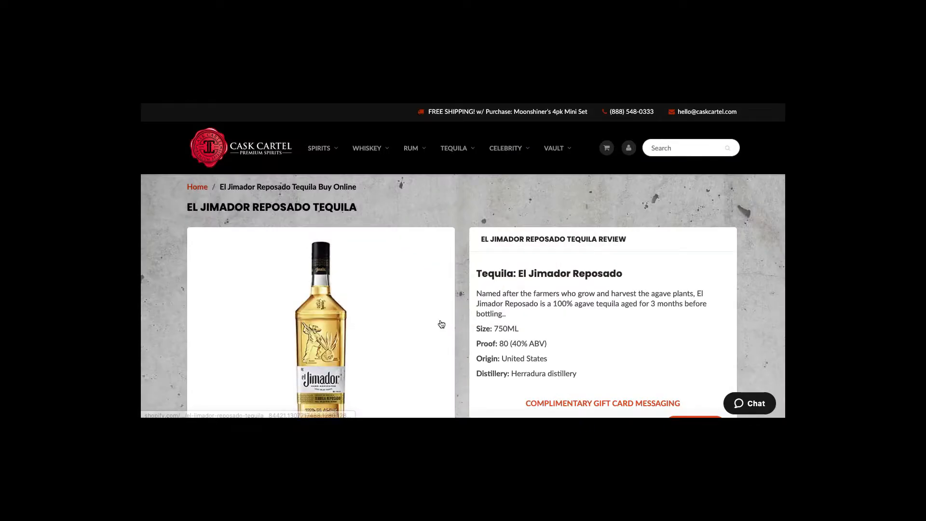
{"action": "scroll", "coordinate": [467, 341], "scroll_direction": "down", "scroll_amount": 1}
{"action": "scroll", "coordinate": [467, 341], "scroll_direction": "down", "scroll_amount": 1}
{"action": "scroll", "coordinate": [467, 341], "scroll_direction": "up", "scroll_amount": 1}
{"action": "left_click", "coordinate": [331, 284]}
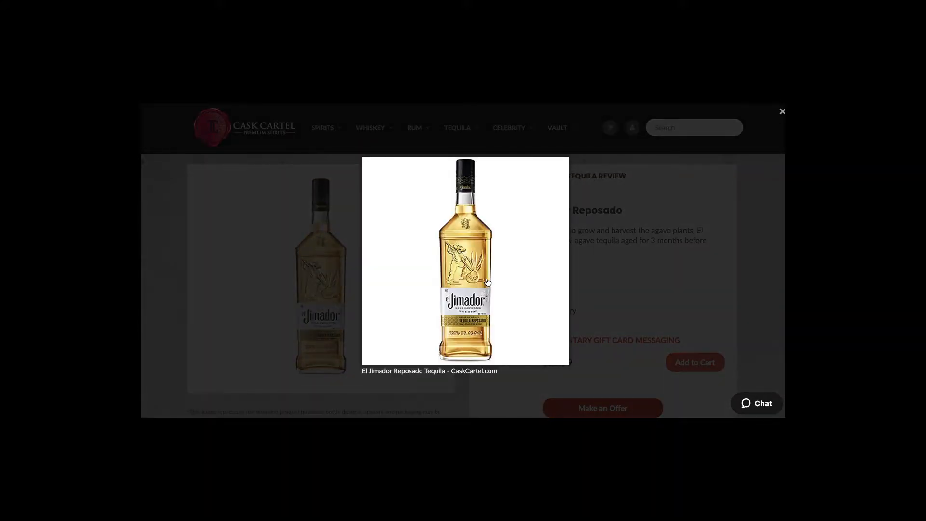
- Save the enlarged bottle image, shortening its file name to el-jimador-reposado-tequila.jpg
{"action": "right_click", "coordinate": [464, 253]}
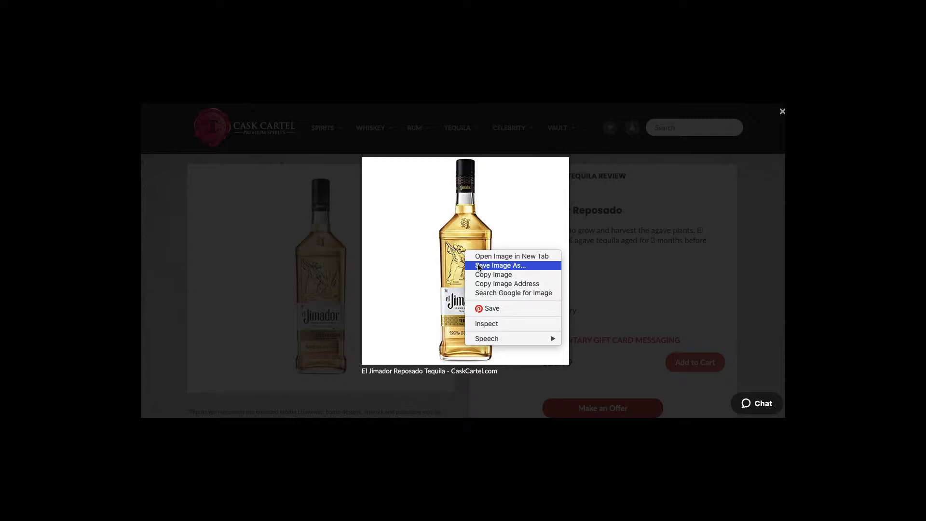
{"action": "left_click", "coordinate": [479, 266]}
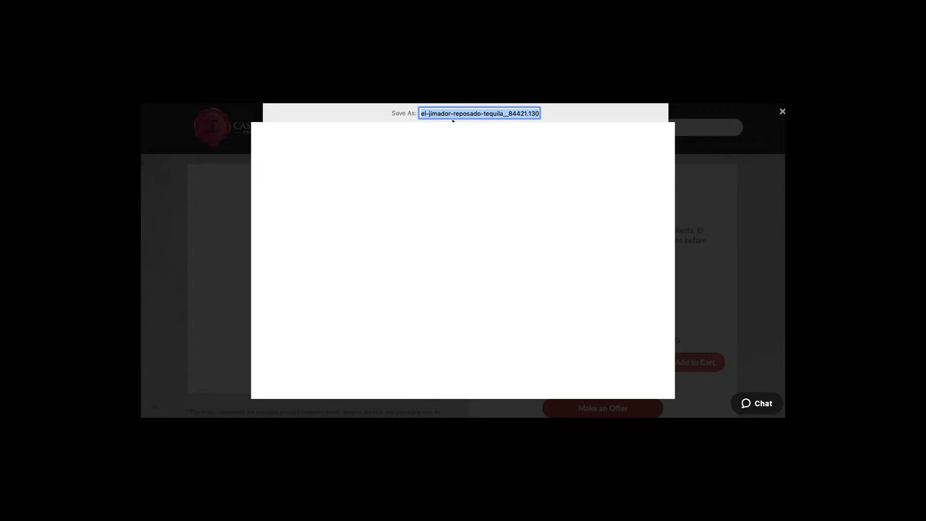
{"action": "left_click_drag", "start_coordinate": [510, 113], "coordinate": [551, 121]}
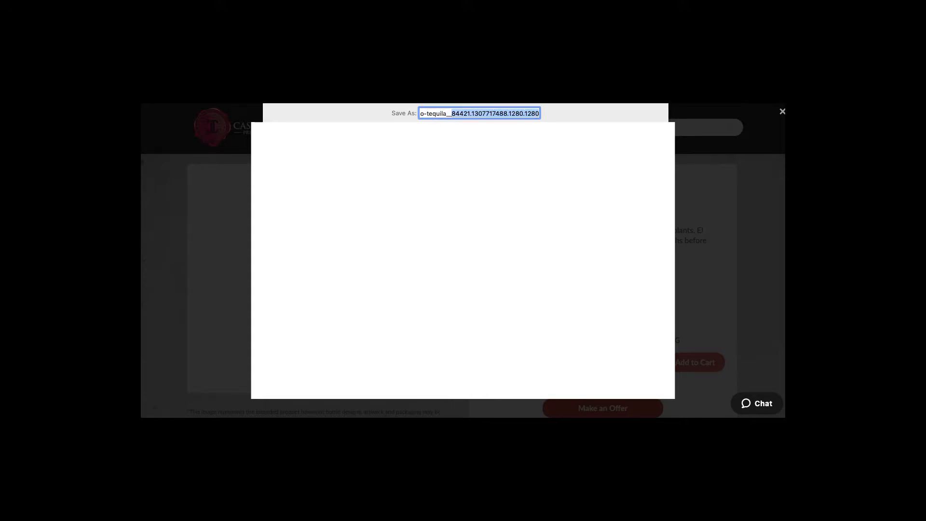
{"action": "key", "text": "BackSpace"}
{"action": "type", "text": "x"}
{"action": "key", "text": "BackSpace"}
{"action": "key", "text": "BackSpace"}
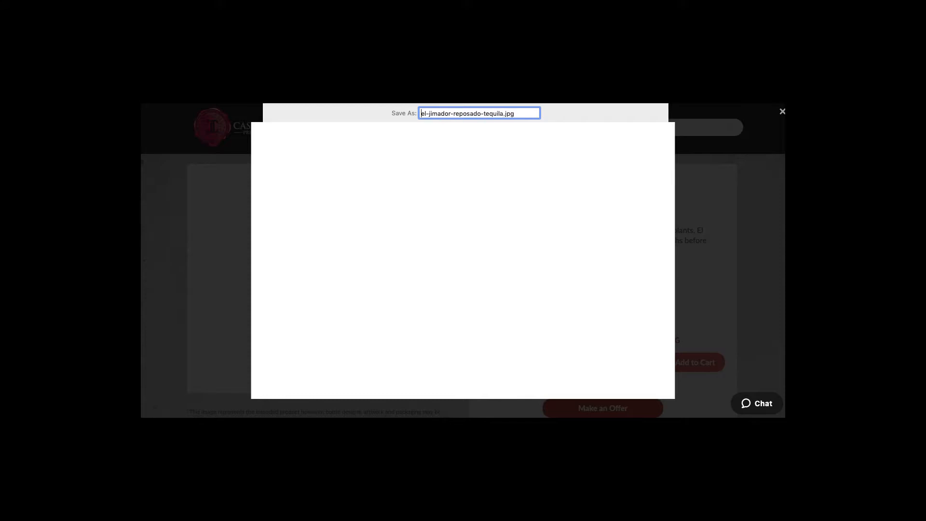
{"action": "key", "text": "Right"}
{"action": "key", "text": "Right"}
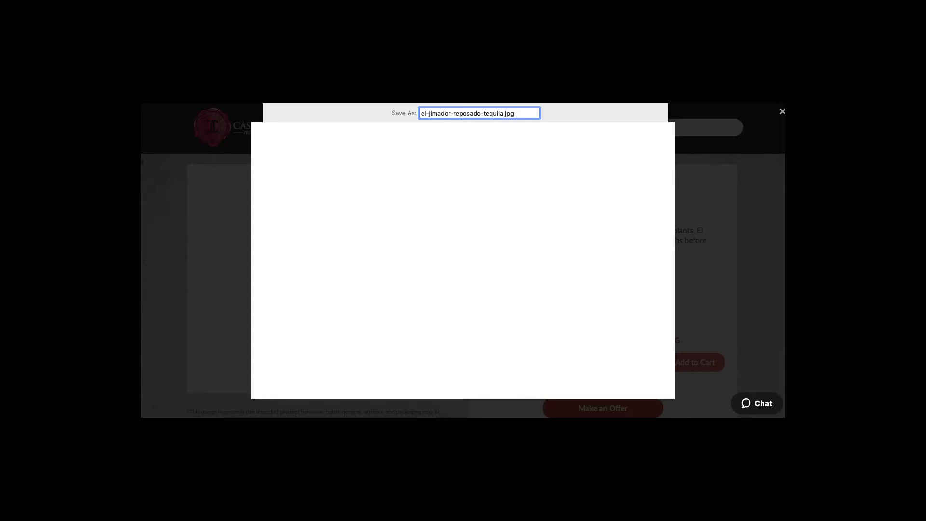
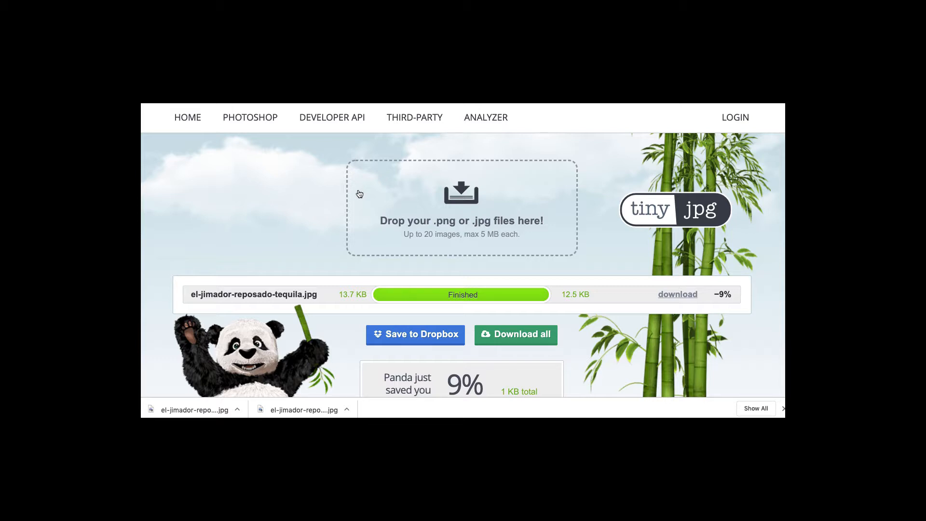
- Switch to Photopea and open el-jimador-reposado-tequila (1).jpg from the Downloads folder
{"action": "key", "text": "ctrl+shift+Tab"}
{"action": "key", "text": "ctrl+shift+Tab"}
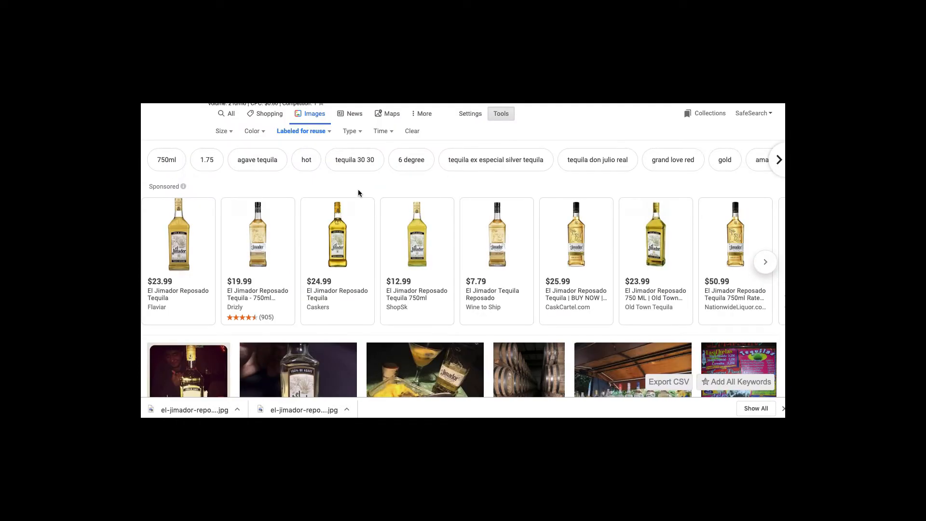
{"action": "key", "text": "ctrl+shift+Tab"}
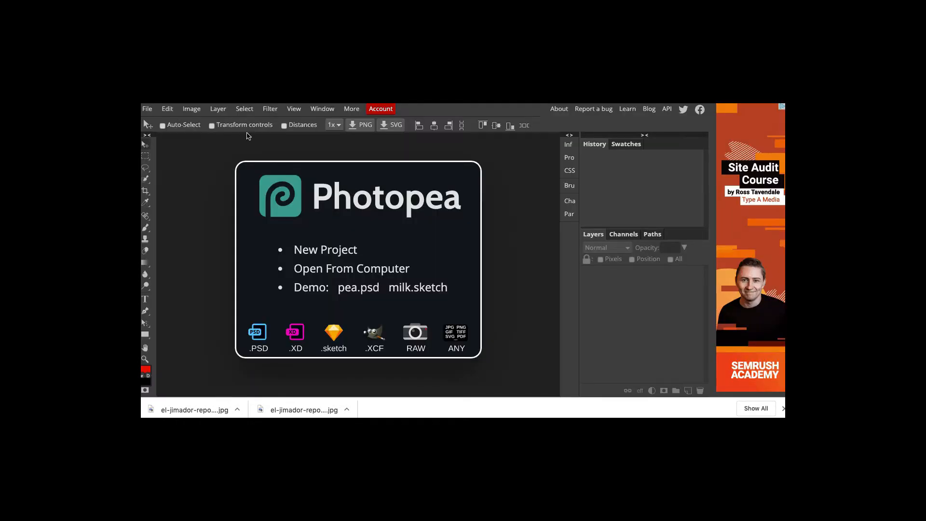
{"action": "left_click", "coordinate": [147, 109]}
{"action": "left_click", "coordinate": [157, 149]}
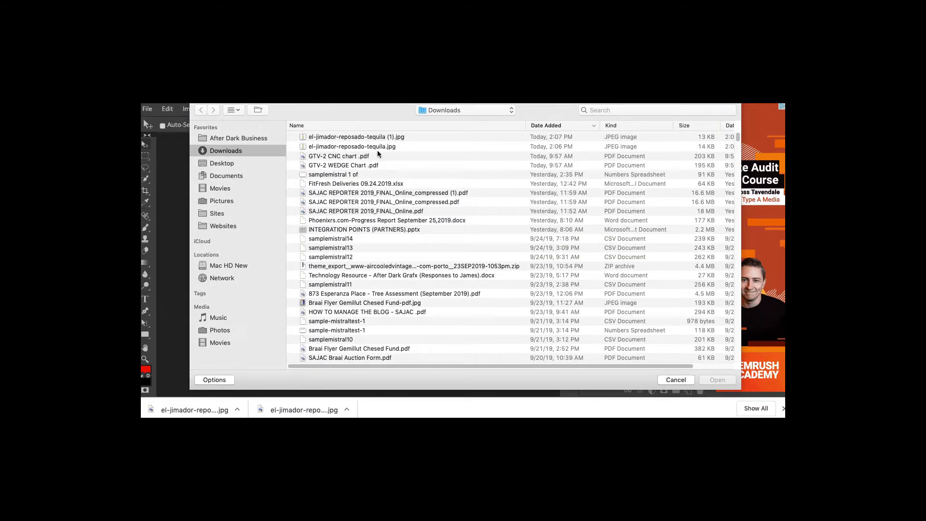
{"action": "left_click", "coordinate": [359, 139]}
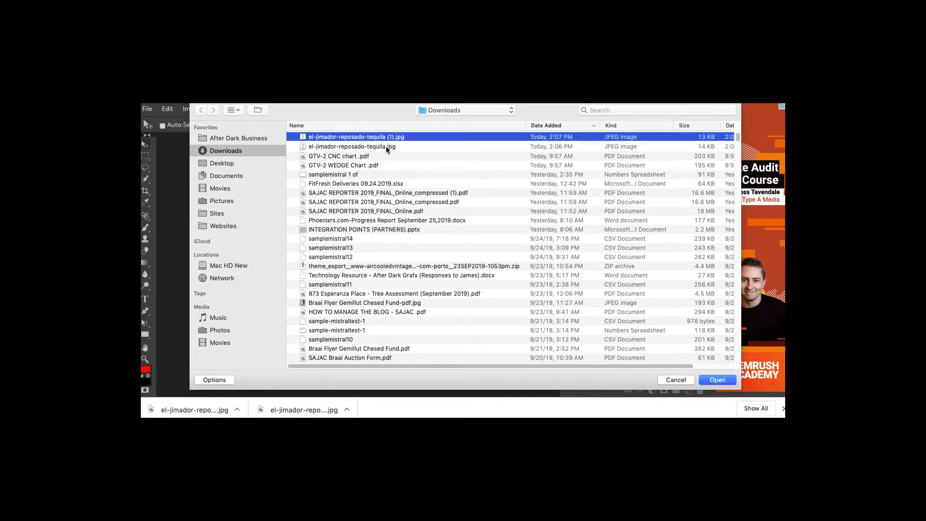
{"action": "left_click", "coordinate": [718, 379]}
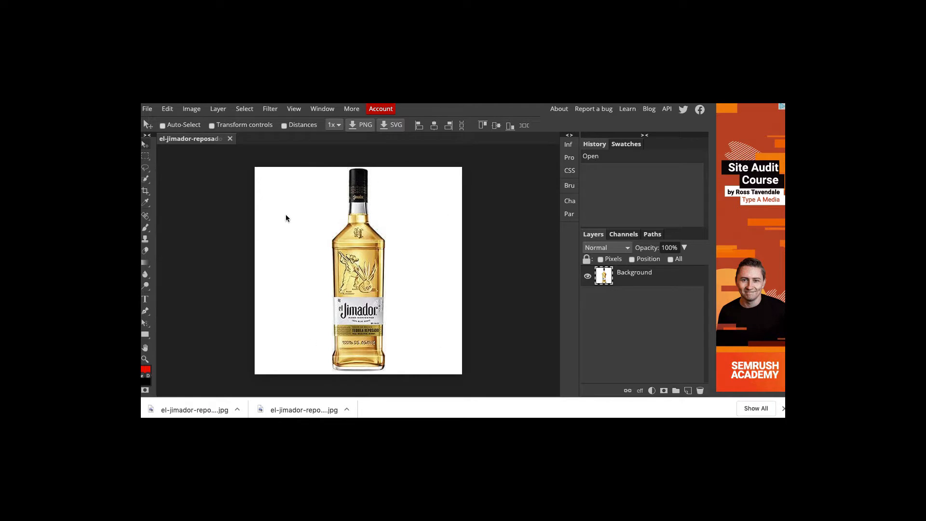
- Try resizing the bottle image to 800 × 800 px, and undo the resize
{"action": "left_click", "coordinate": [196, 114]}
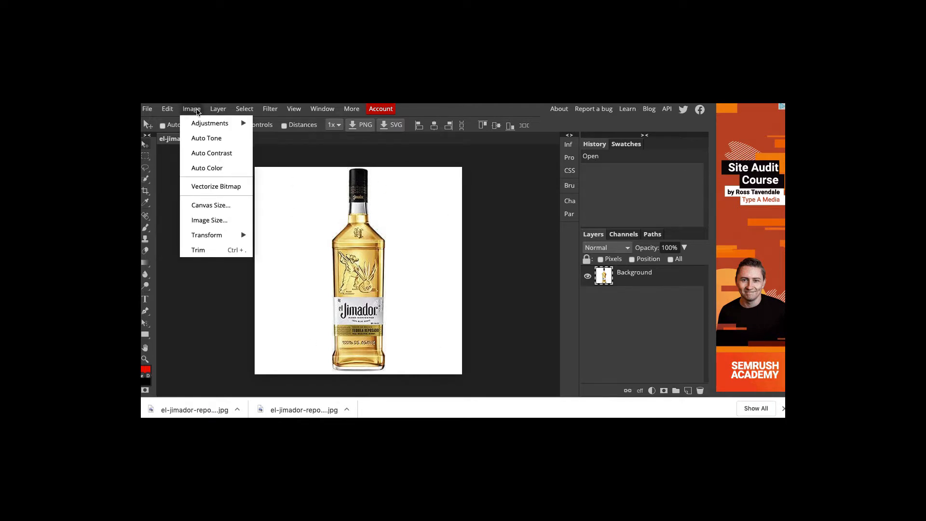
{"action": "left_click", "coordinate": [201, 221]}
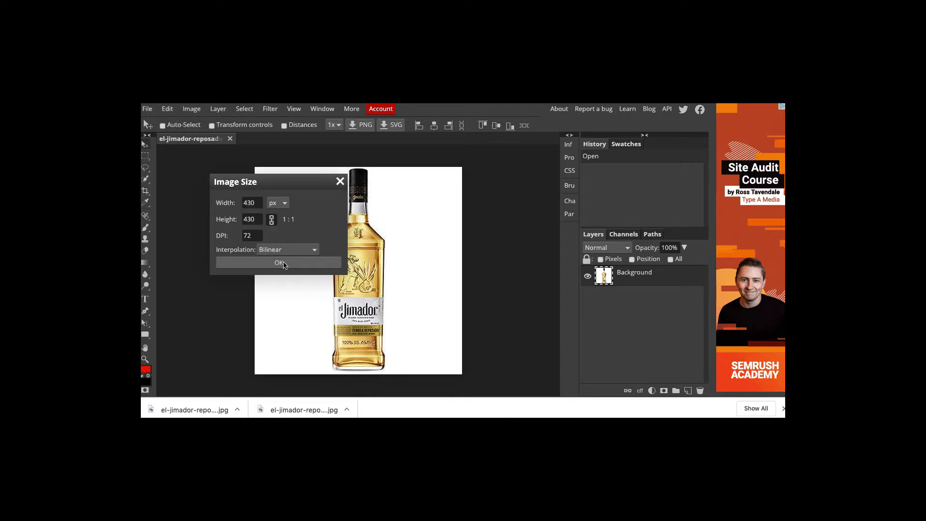
{"action": "left_click", "coordinate": [257, 203]}
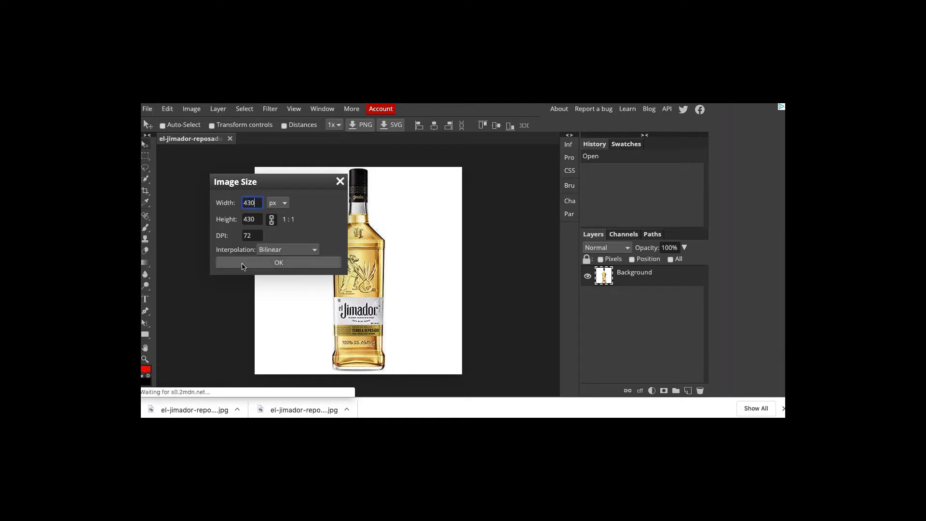
{"action": "key", "text": "BackSpace"}
{"action": "key", "text": "BackSpace"}
{"action": "key", "text": "BackSpace"}
{"action": "type", "text": "800"}
{"action": "key", "text": "Tab"}
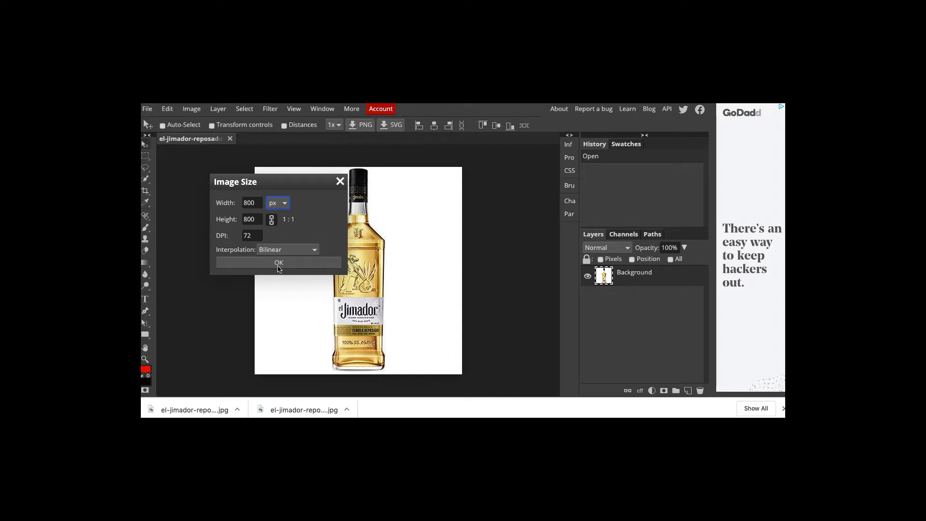
{"action": "left_click", "coordinate": [277, 263]}
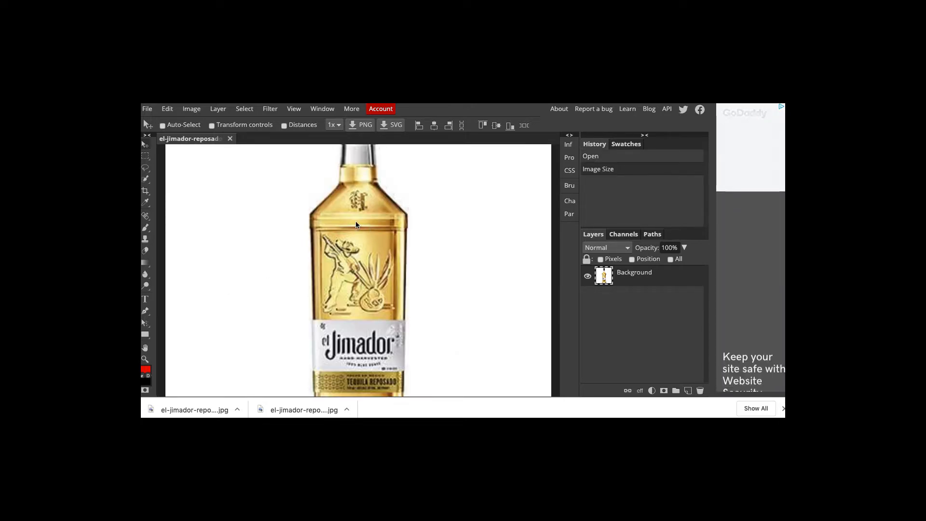
{"action": "key", "text": "ctrl+z"}
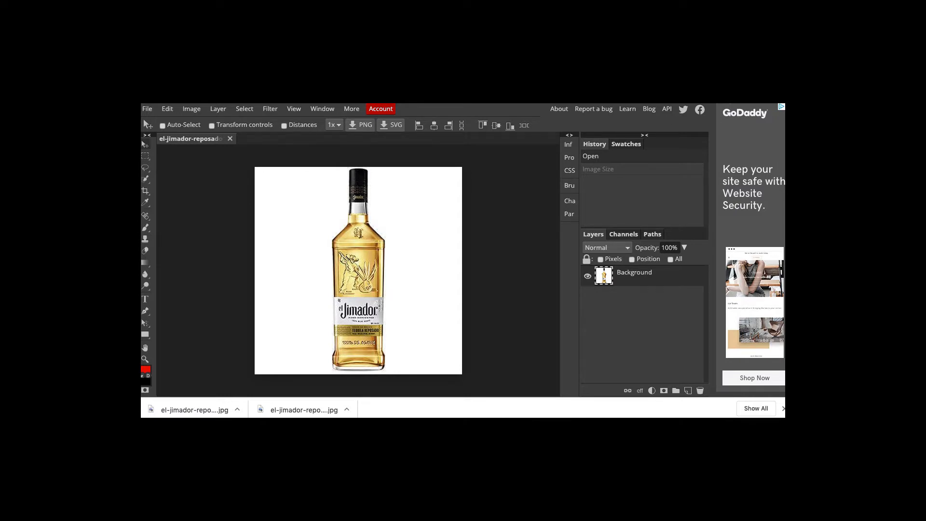
- Switch to the Google Images results and filter them to Large size to look over the bottle pictures
{"action": "key", "text": "ctrl+Tab"}
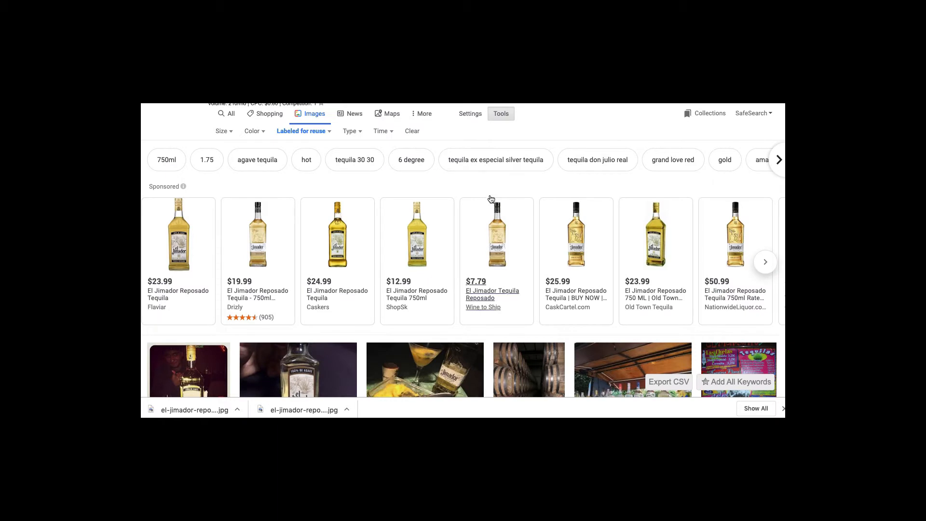
{"action": "left_click", "coordinate": [232, 133]}
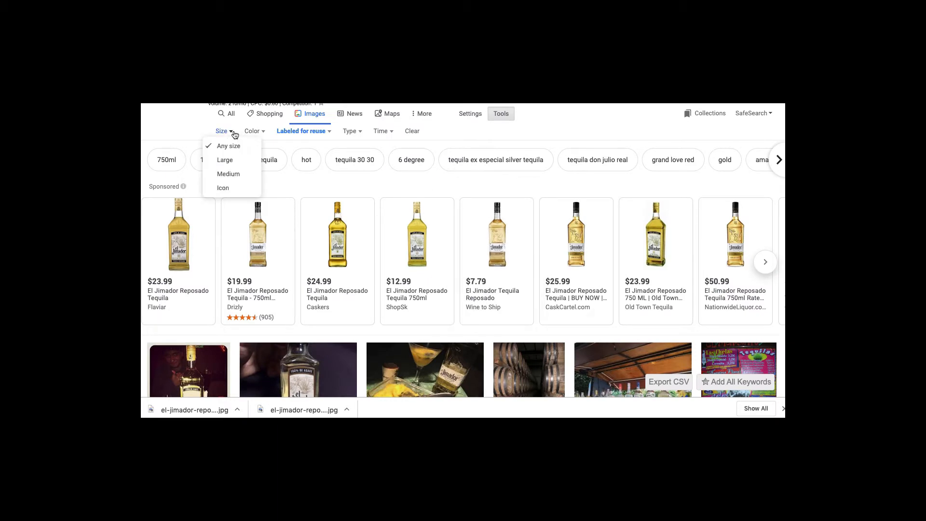
{"action": "left_click", "coordinate": [226, 161]}
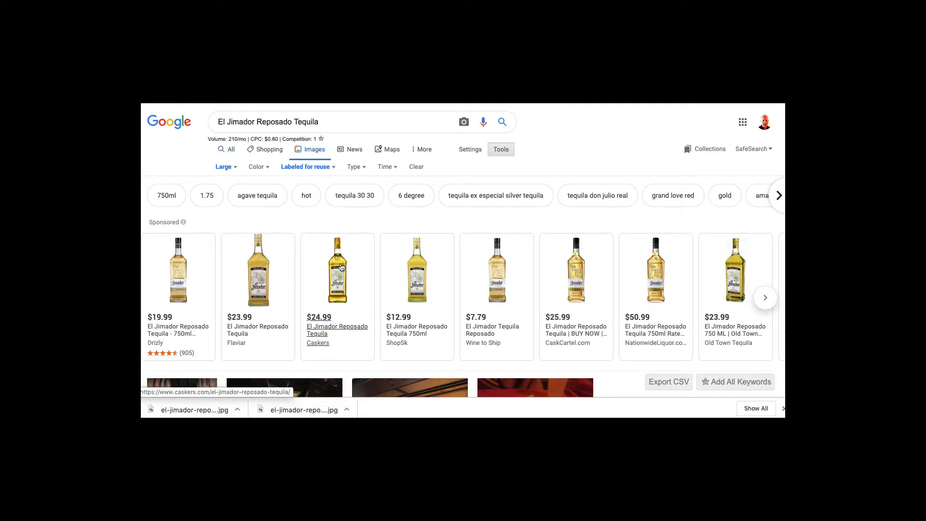
{"action": "mouse_move", "coordinate": [257, 281]}
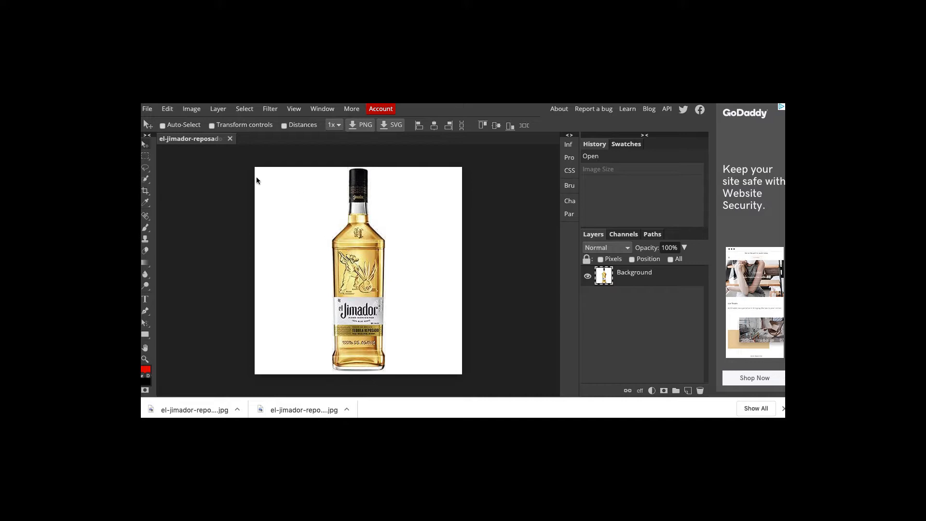
- Return to Photopea and enlarge the bottle image's canvas to 800 × 800 px, keeping the picture centred
{"action": "left_click", "coordinate": [218, 110]}
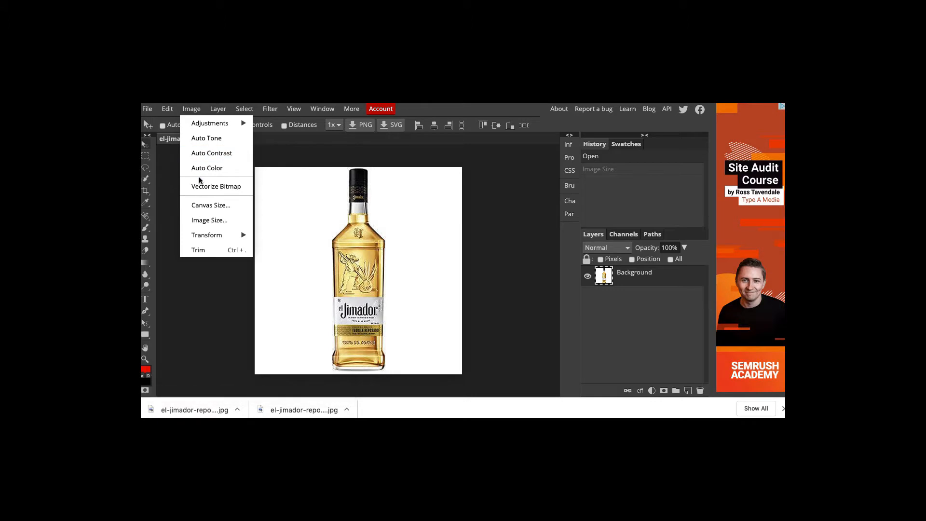
{"action": "left_click", "coordinate": [201, 205]}
{"action": "double_click", "coordinate": [249, 202]}
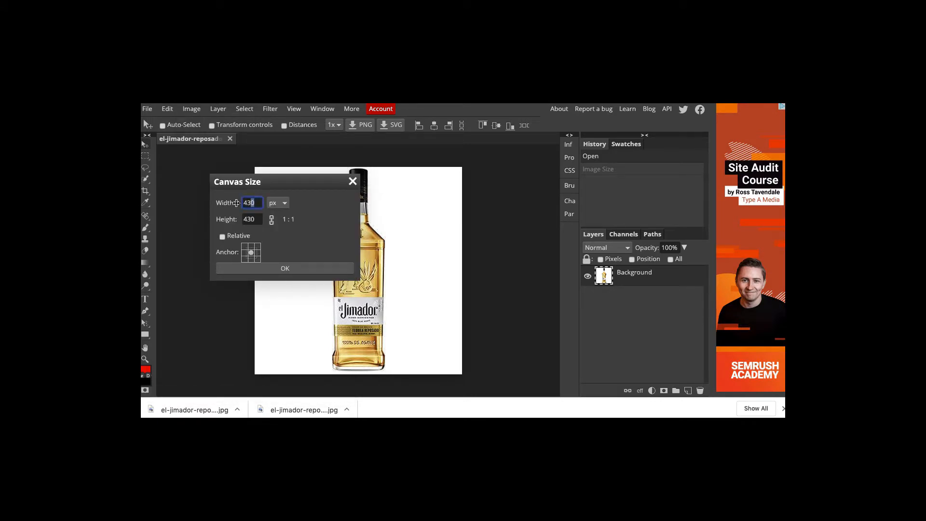
{"action": "type", "text": "800"}
{"action": "key", "text": "Tab"}
{"action": "type", "text": "800"}
{"action": "left_click", "coordinate": [277, 269]}
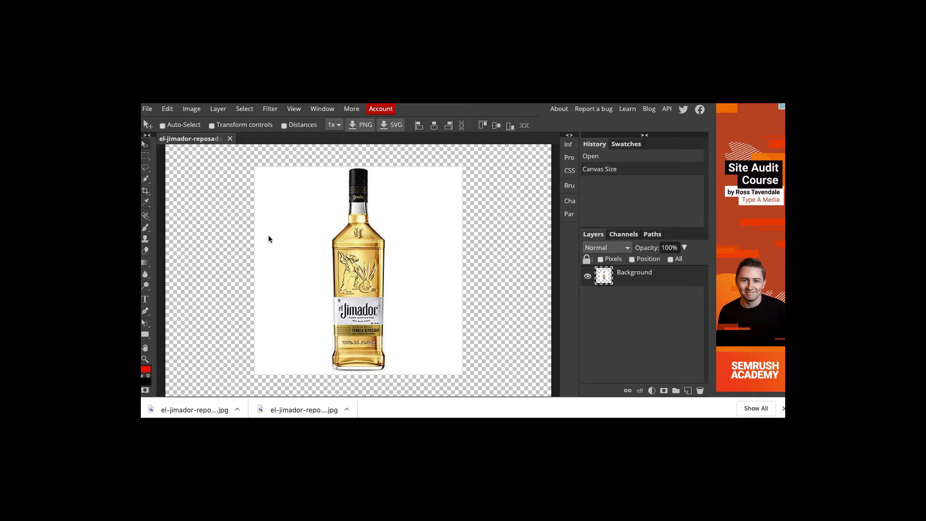
{"action": "key", "text": "ctrl+minus"}
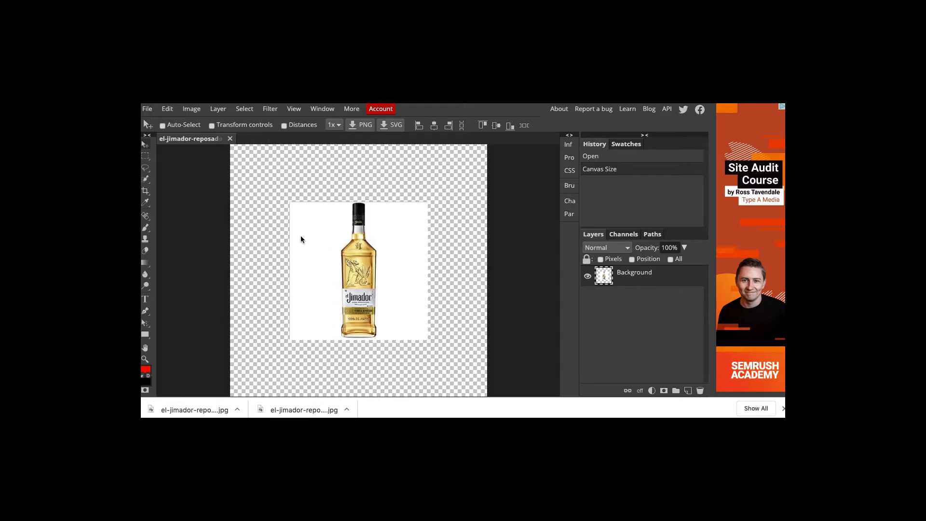
{"action": "key", "text": "ctrl+minus"}
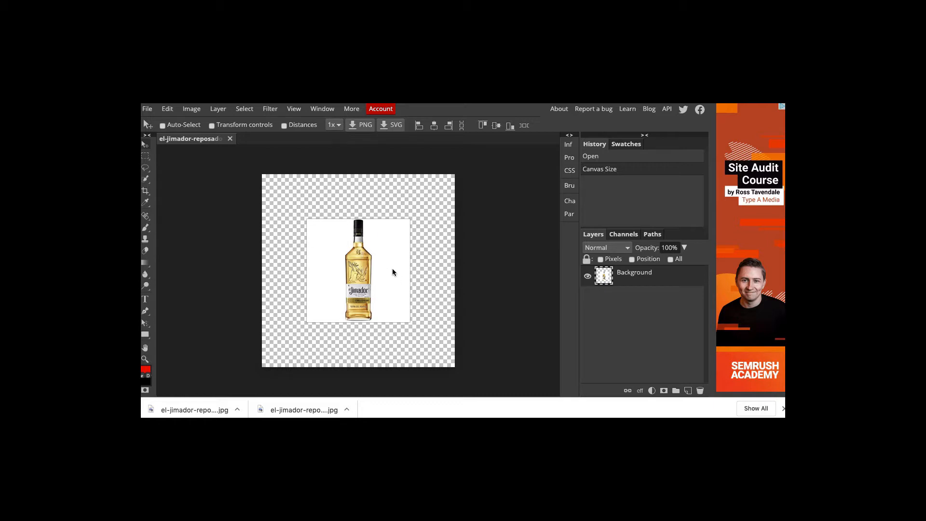
- Add a new layer beneath the Background layer and make it the active layer
{"action": "left_click", "coordinate": [688, 391]}
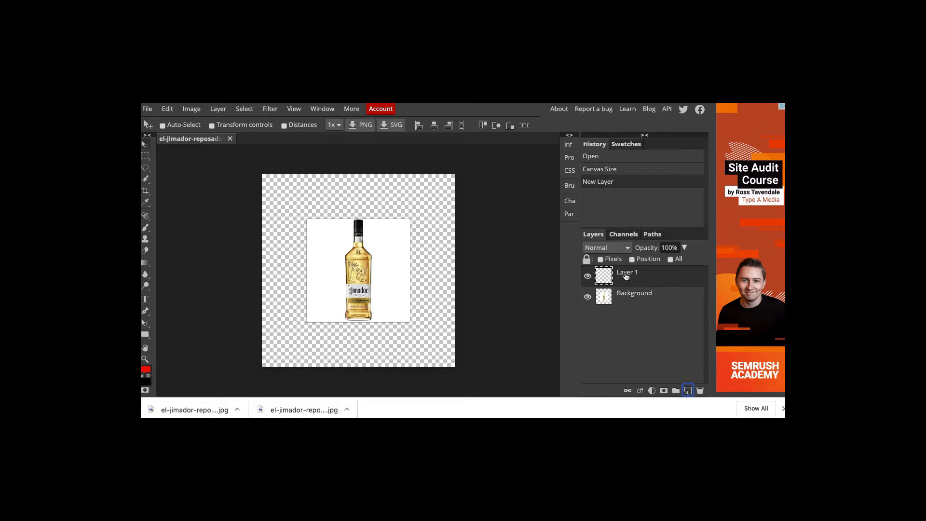
{"action": "mouse_move", "coordinate": [626, 274]}
{"action": "left_mouse_down"}
{"action": "mouse_move", "coordinate": [627, 310]}
{"action": "mouse_move", "coordinate": [629, 278]}
{"action": "left_mouse_up"}
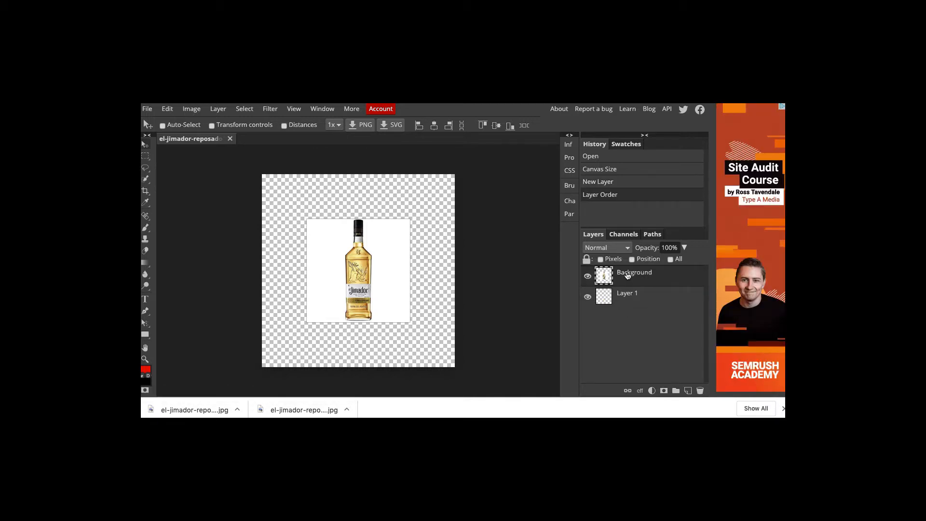
{"action": "left_click", "coordinate": [635, 298]}
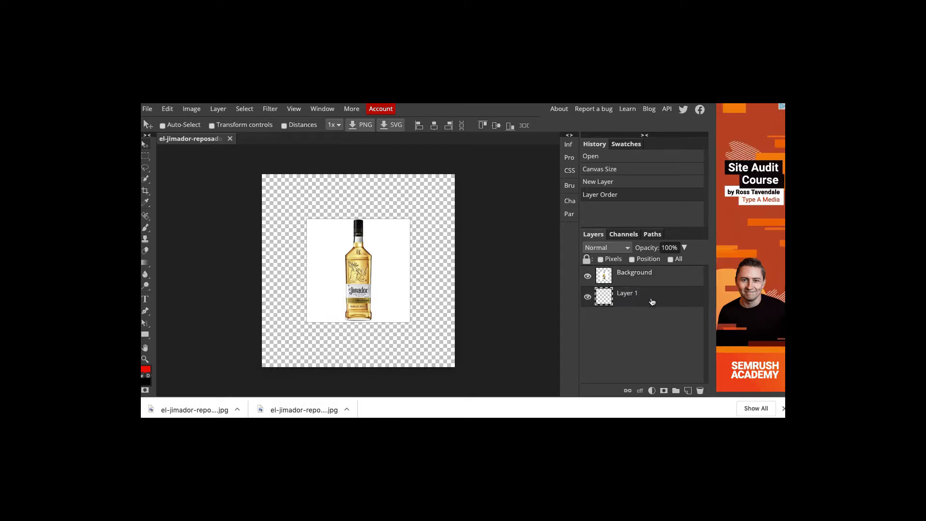
{"action": "right_click", "coordinate": [147, 159]}
{"action": "left_click", "coordinate": [146, 158]}
{"action": "right_click", "coordinate": [145, 167]}
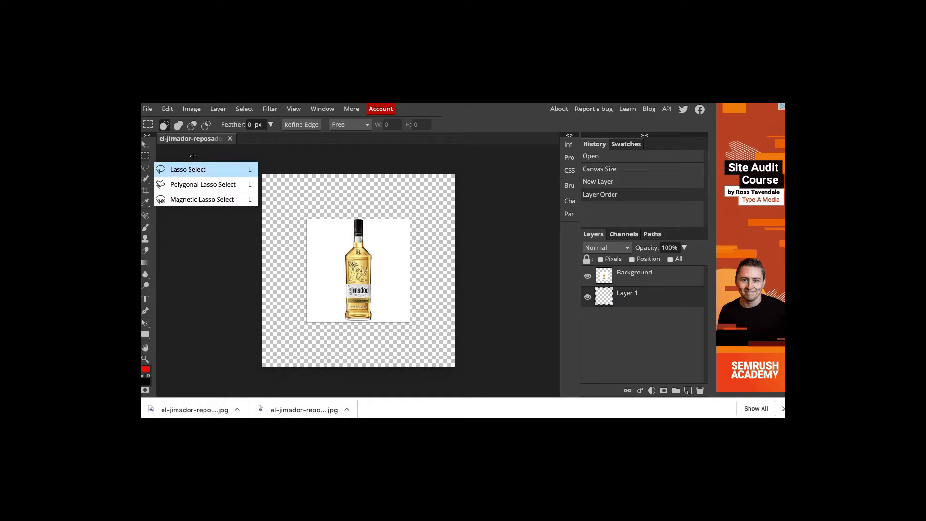
{"action": "left_click", "coordinate": [168, 108]}
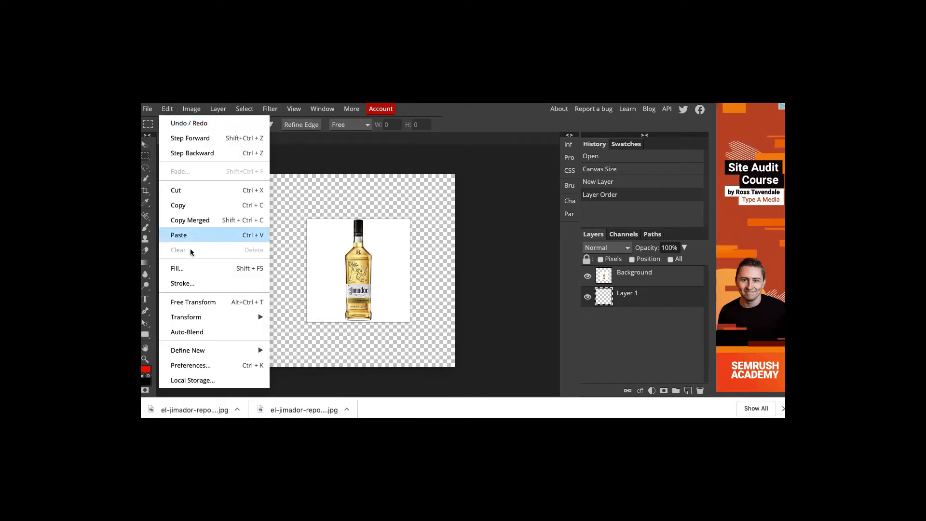
{"action": "left_click", "coordinate": [183, 269]}
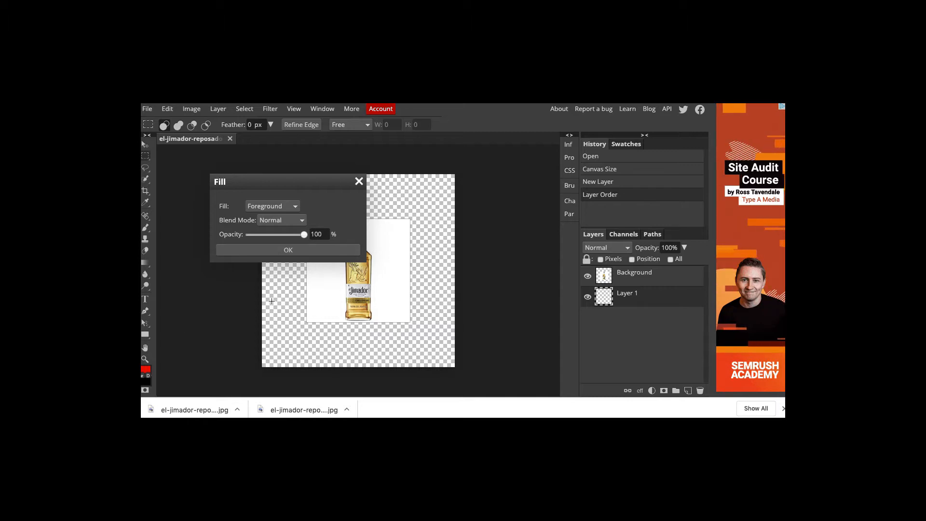
{"action": "left_click", "coordinate": [304, 250]}
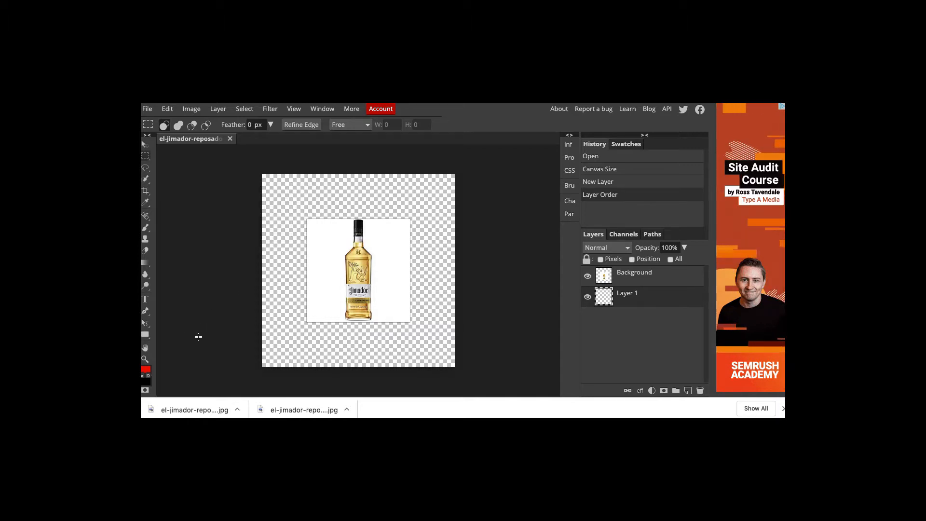
- Set the foreground colour to white (ffffff) and fill Layer 1 with it at 100% opacity
{"action": "left_click", "coordinate": [145, 372]}
{"action": "left_click_drag", "start_coordinate": [267, 234], "coordinate": [206, 188]}
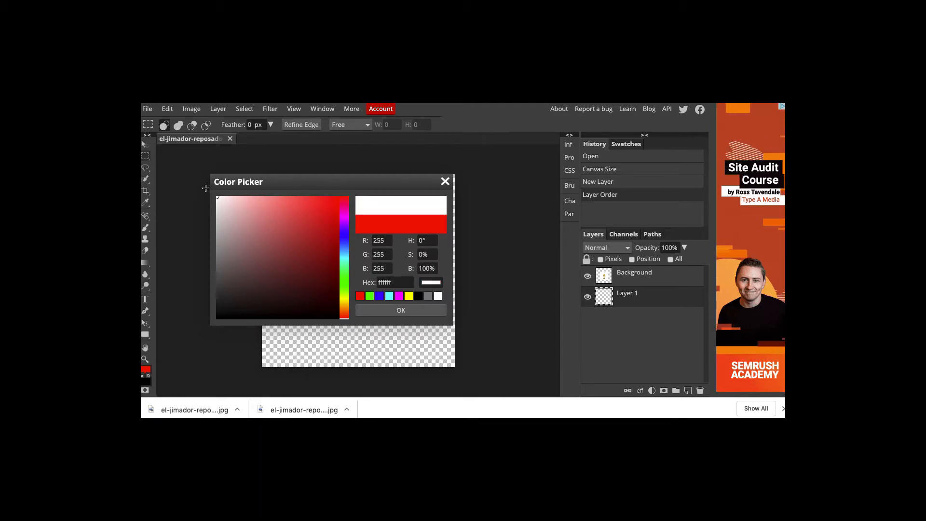
{"action": "left_click", "coordinate": [410, 310]}
{"action": "left_click", "coordinate": [168, 108]}
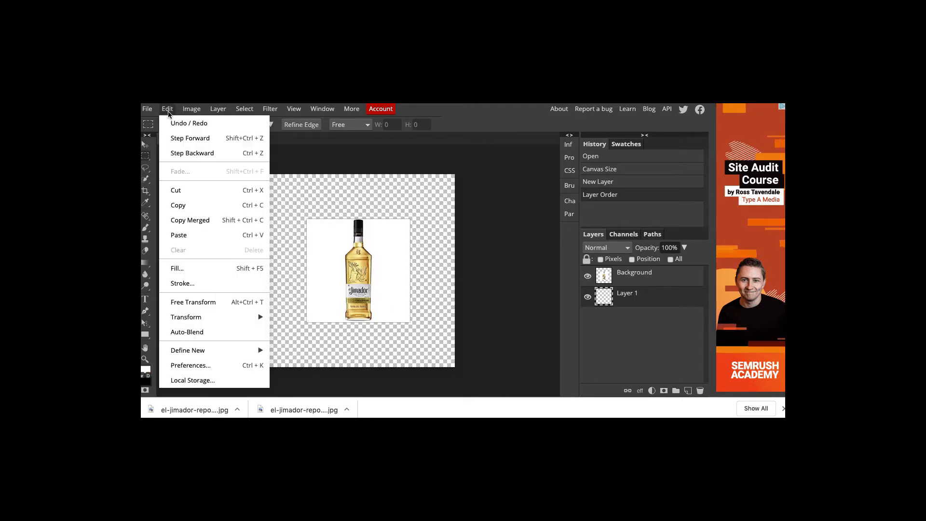
{"action": "left_click", "coordinate": [181, 236]}
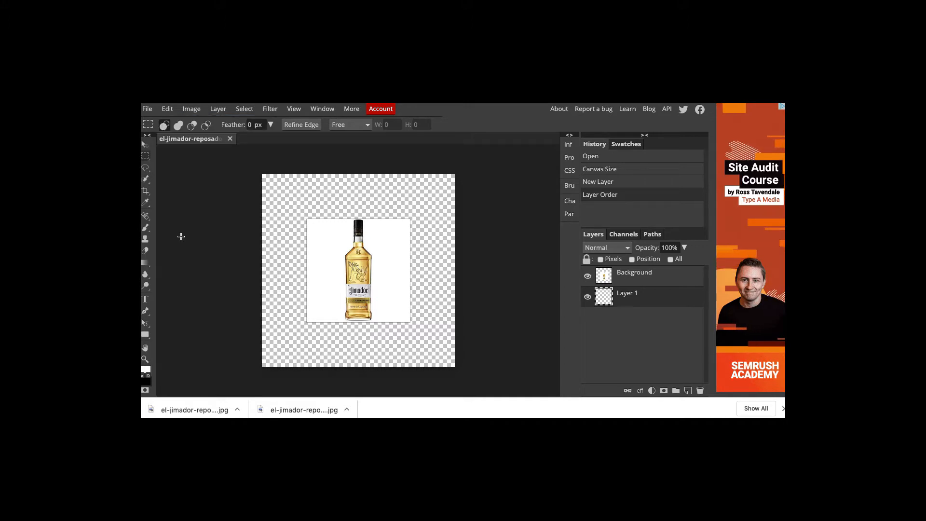
{"action": "left_click", "coordinate": [167, 108]}
{"action": "left_click", "coordinate": [183, 268]}
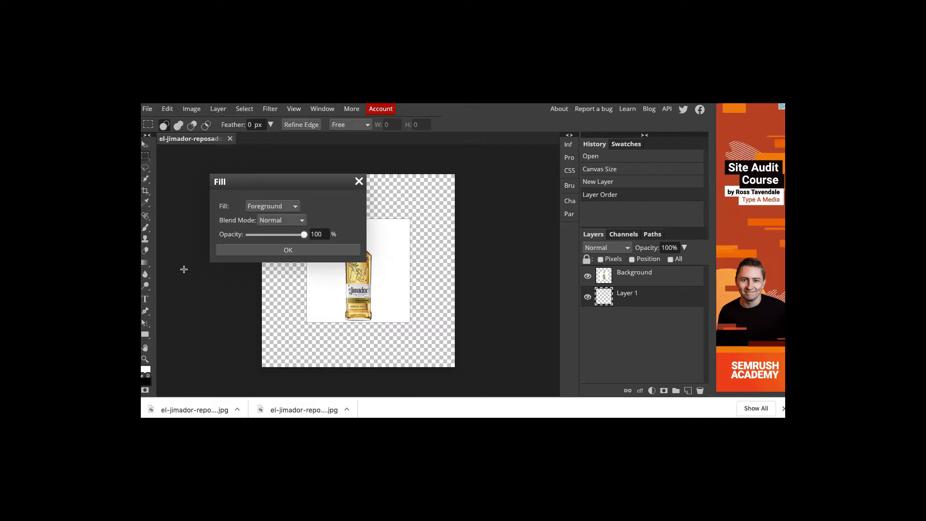
{"action": "left_click", "coordinate": [279, 252]}
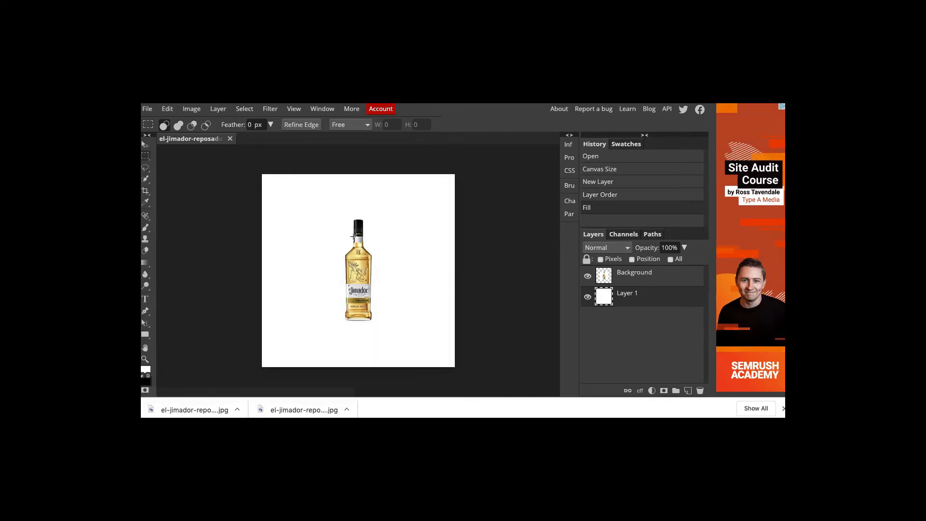
- Enlarge the bottle on the Background layer to about 143% with Free Transform, positioned near the canvas centre
{"action": "left_click", "coordinate": [645, 275]}
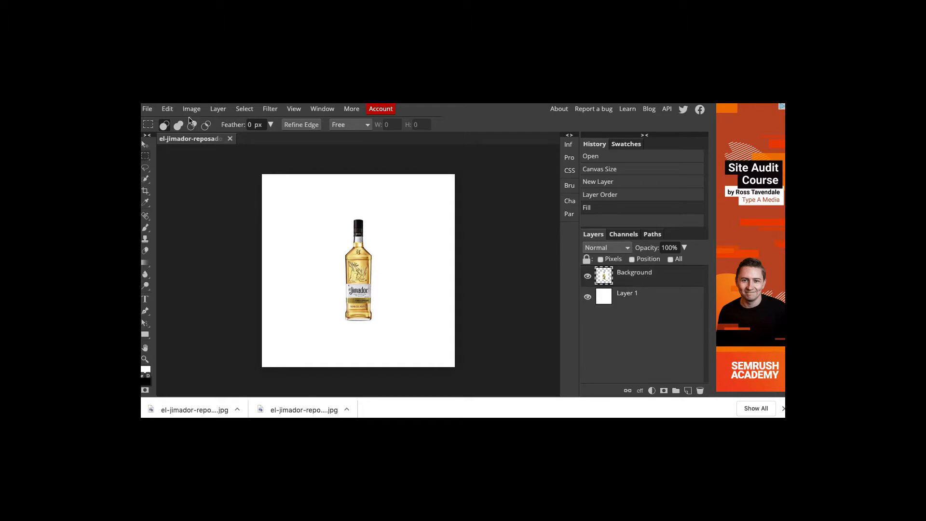
{"action": "left_click", "coordinate": [168, 109]}
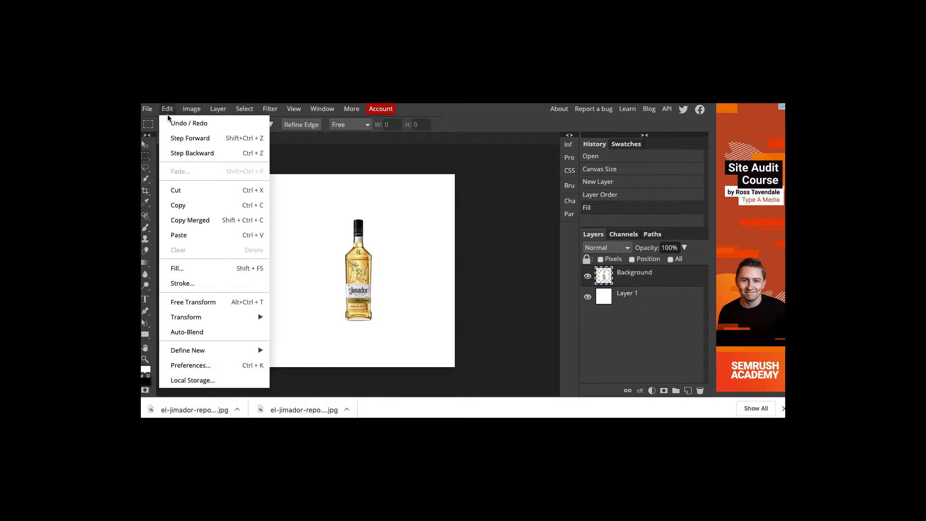
{"action": "mouse_move", "coordinate": [251, 318]}
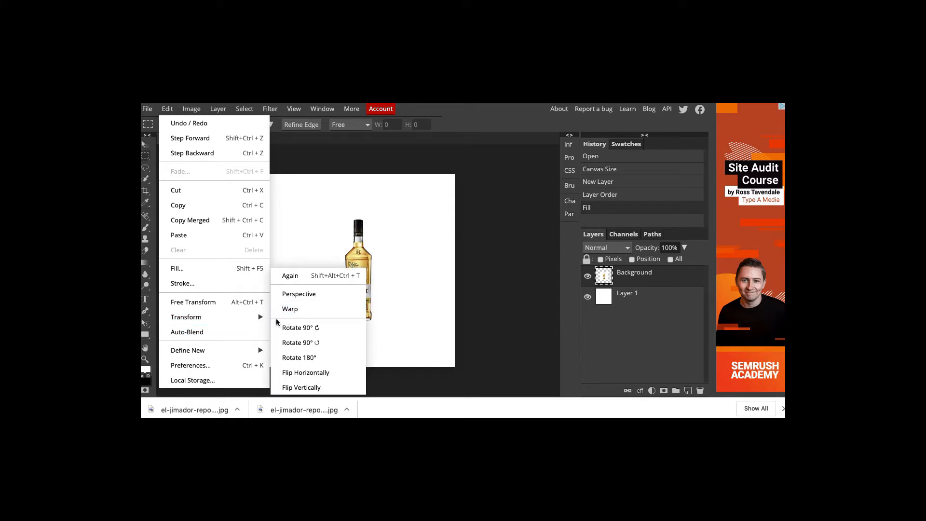
{"action": "left_click", "coordinate": [218, 304]}
{"action": "left_click_drag", "start_coordinate": [411, 219], "coordinate": [440, 188]}
{"action": "left_click_drag", "start_coordinate": [370, 263], "coordinate": [351, 273]}
{"action": "left_click_drag", "start_coordinate": [286, 198], "coordinate": [273, 183]}
{"action": "left_click_drag", "start_coordinate": [341, 253], "coordinate": [356, 265]}
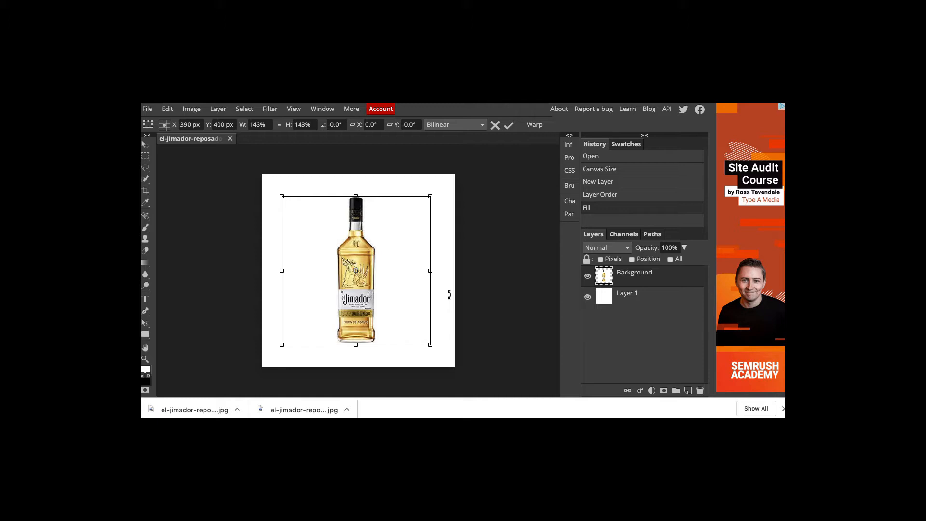
{"action": "left_click", "coordinate": [509, 126]}
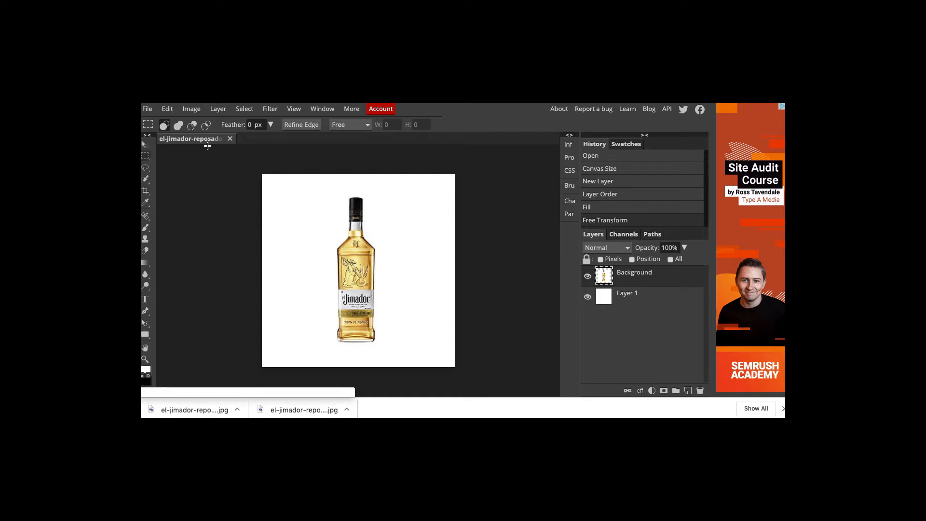
{"action": "left_click", "coordinate": [147, 109]}
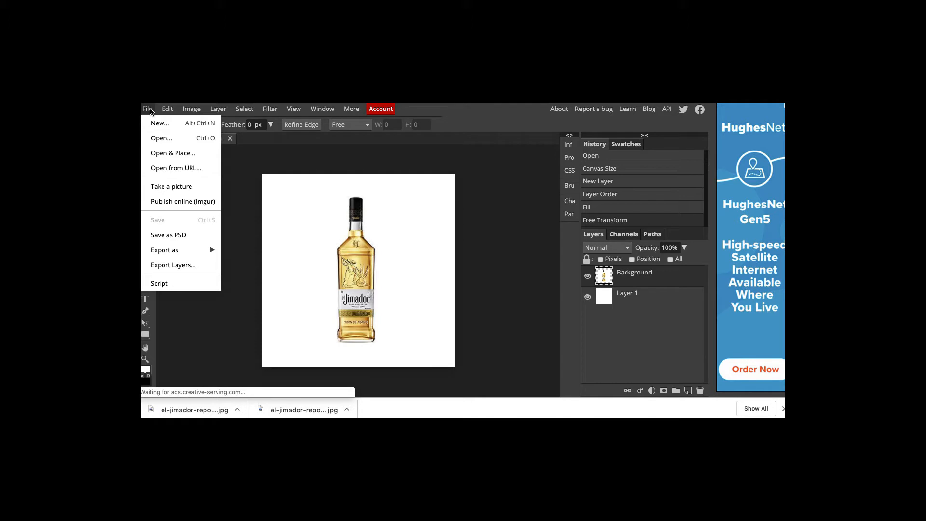
{"action": "mouse_move", "coordinate": [191, 109]}
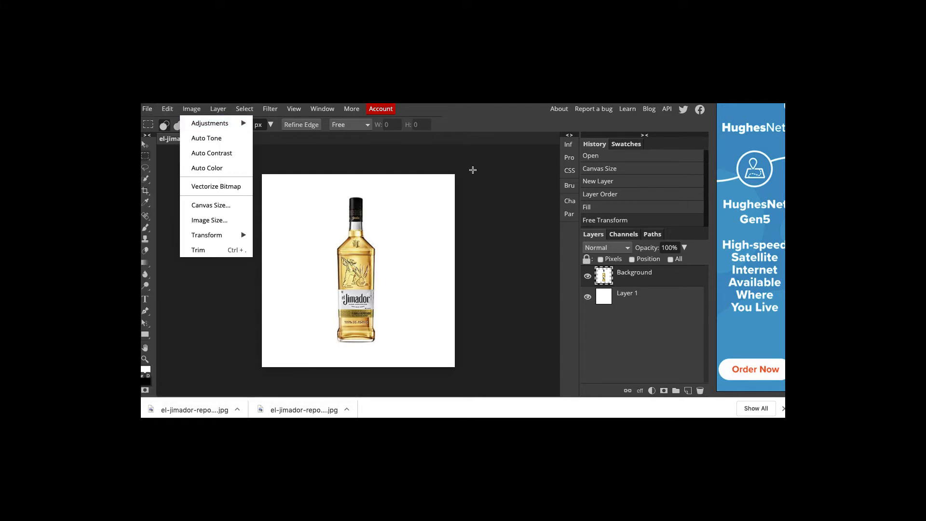
{"action": "left_click", "coordinate": [495, 180]}
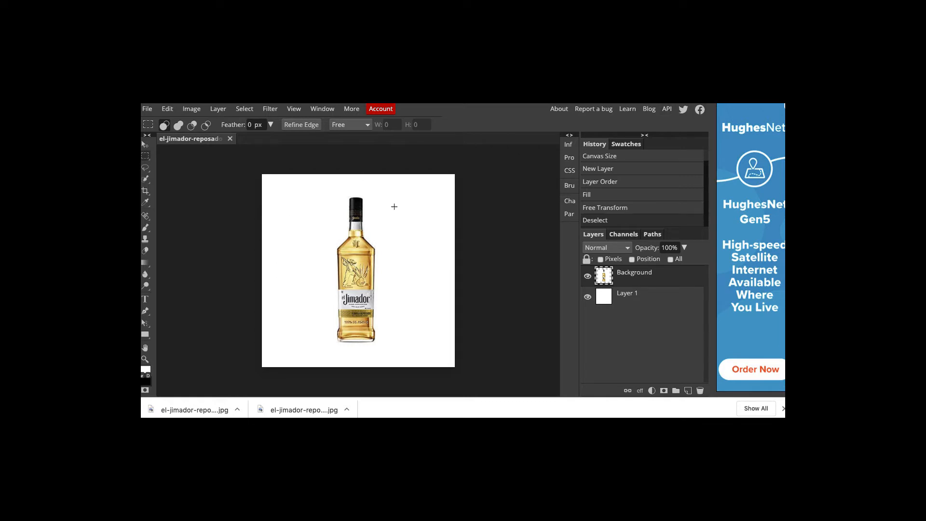
- Export the bottle image as an 800 × 800 px JPG at 70% quality
{"action": "left_click", "coordinate": [147, 108]}
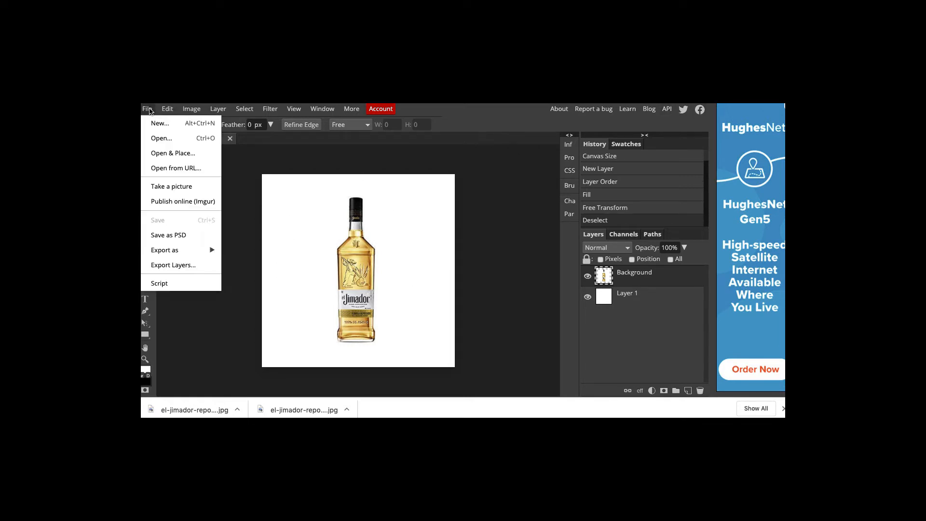
{"action": "mouse_move", "coordinate": [170, 254]}
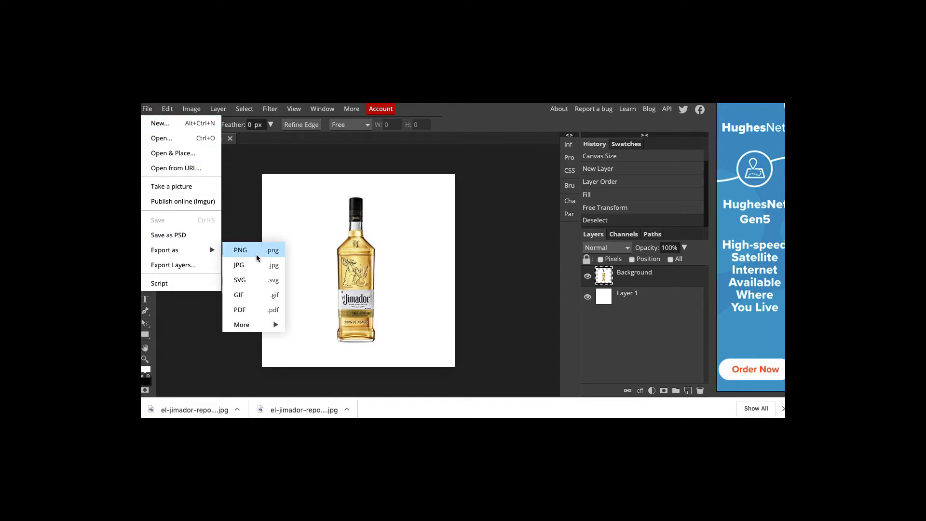
{"action": "left_click", "coordinate": [244, 265]}
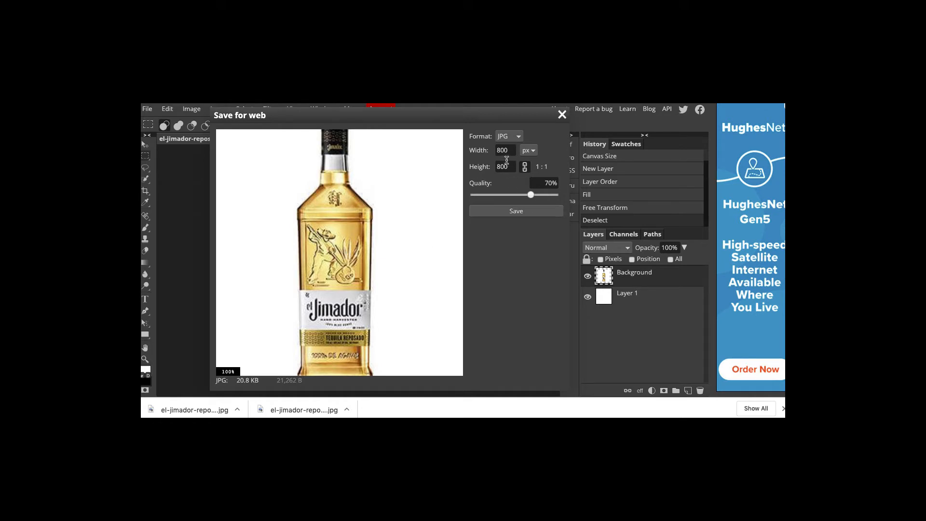
{"action": "left_click", "coordinate": [517, 212]}
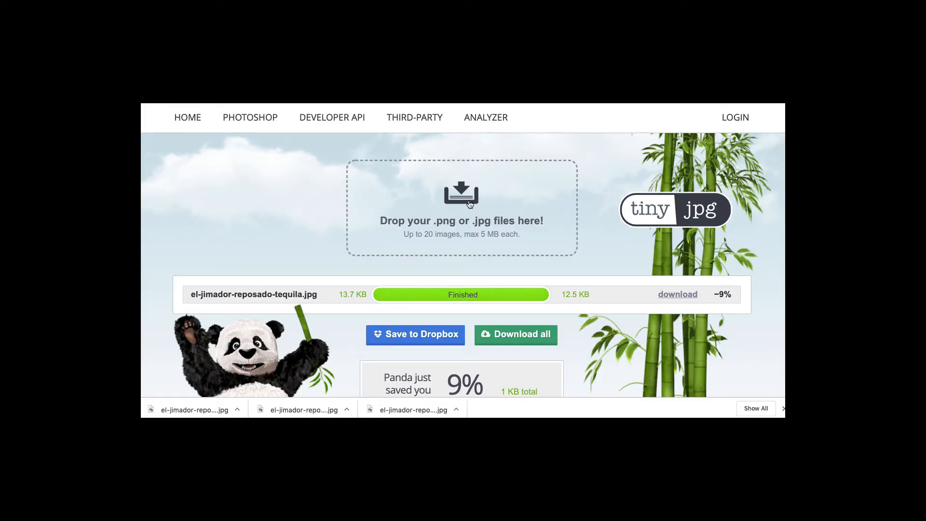
- Switch to TinyJPG, compress el-jimador-reposado-tequila (1) (1).jpg from Downloads and download the compressed file
{"action": "left_click", "coordinate": [468, 202]}
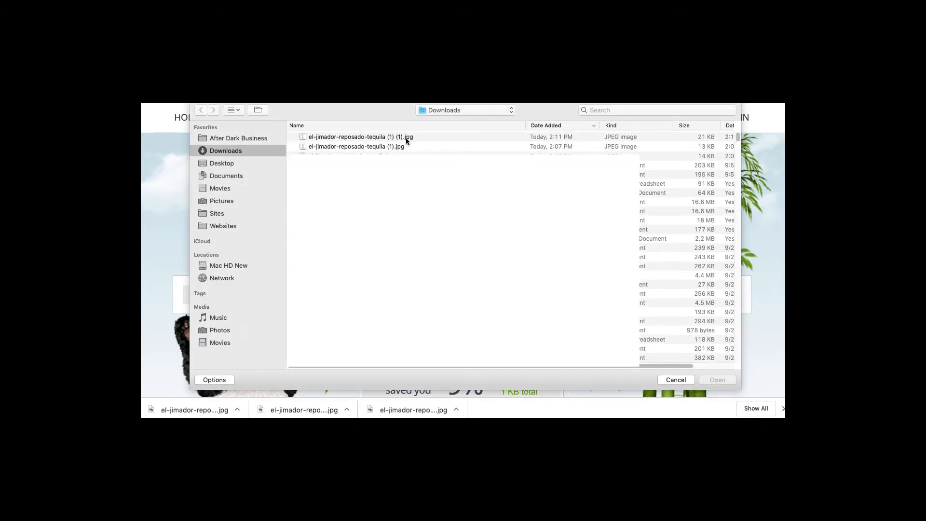
{"action": "left_click", "coordinate": [406, 138]}
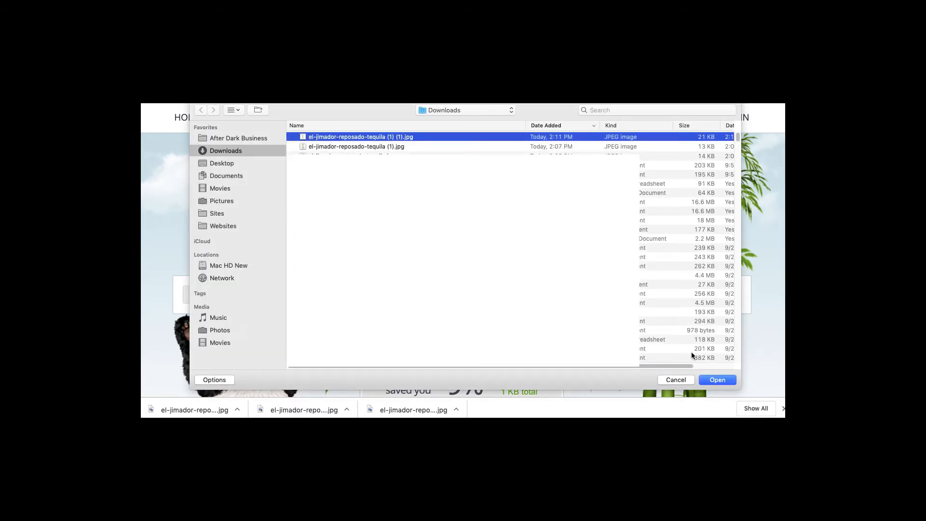
{"action": "left_click", "coordinate": [725, 382]}
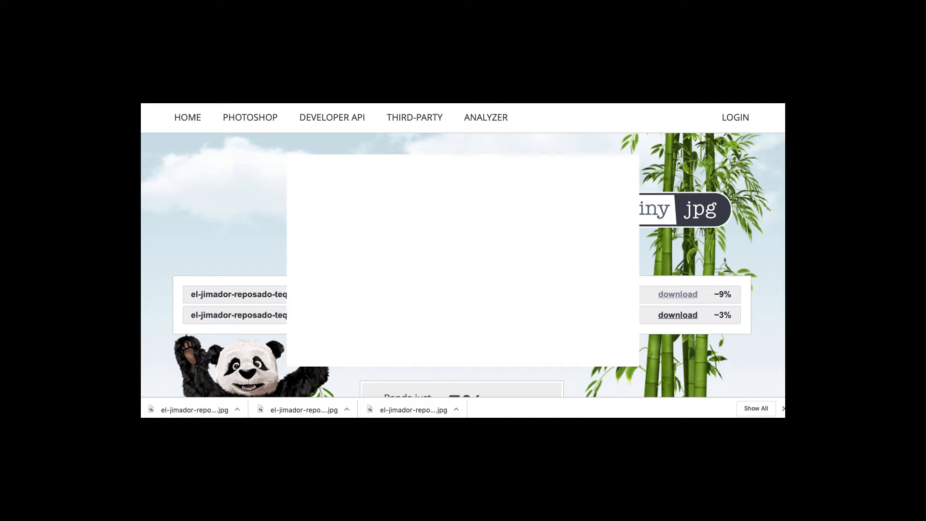
{"action": "left_click", "coordinate": [676, 316]}
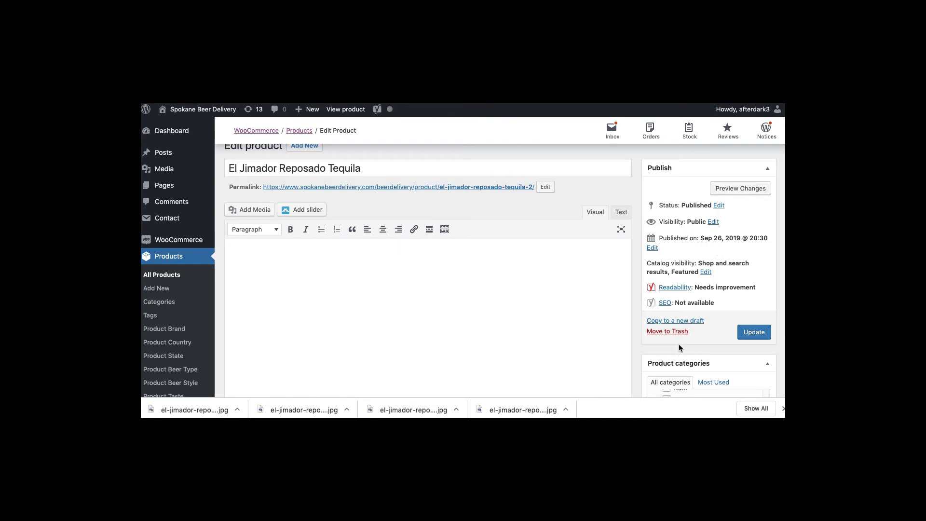
- In the WooCommerce product editor, upload el-jimador-reposado-tequila (1) (1) (1).jpg from Downloads for the product image
{"action": "scroll", "coordinate": [678, 342], "scroll_direction": "down", "scroll_amount": 10}
{"action": "scroll", "coordinate": [677, 337], "scroll_direction": "down", "scroll_amount": 10}
{"action": "left_click", "coordinate": [666, 288]}
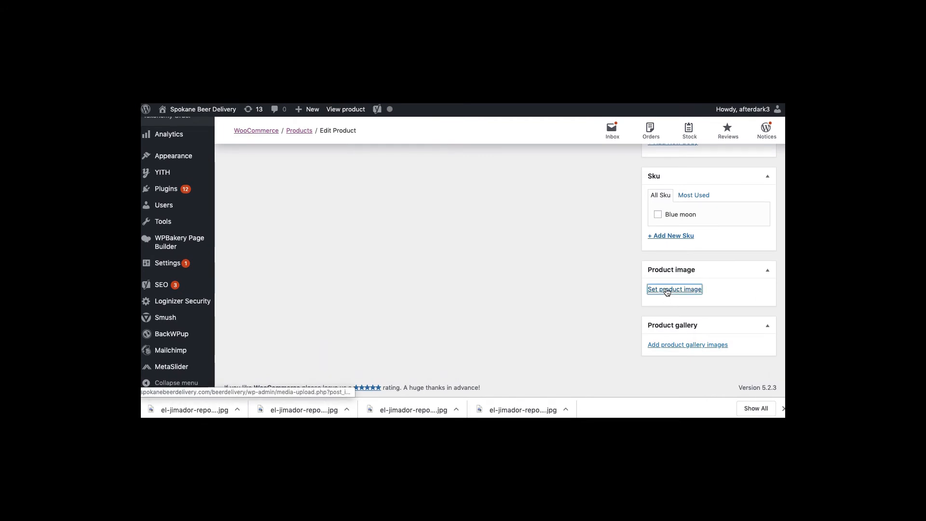
{"action": "left_click", "coordinate": [477, 269]}
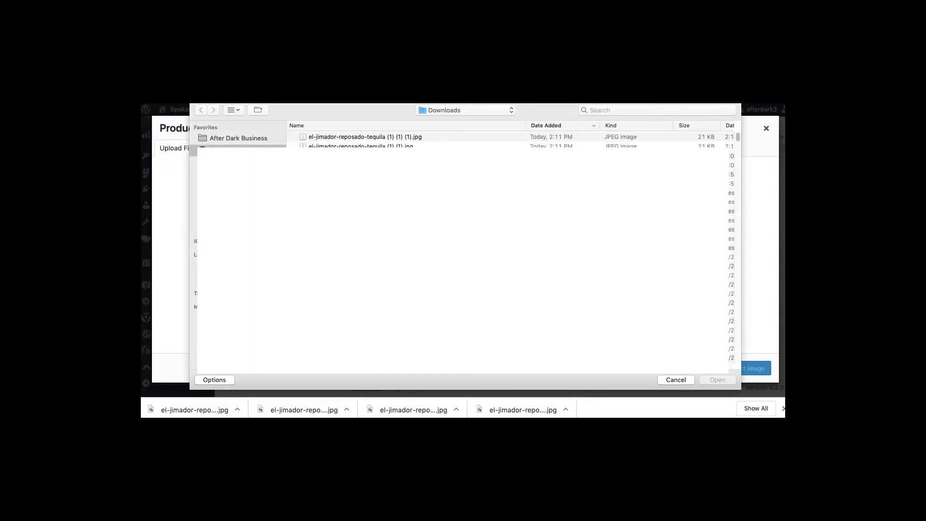
{"action": "left_click", "coordinate": [342, 137]}
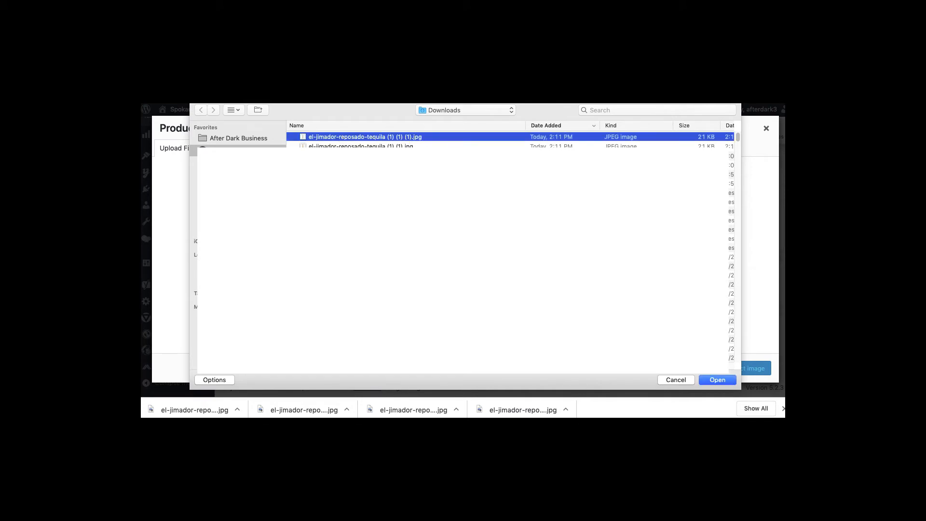
{"action": "left_click", "coordinate": [719, 380]}
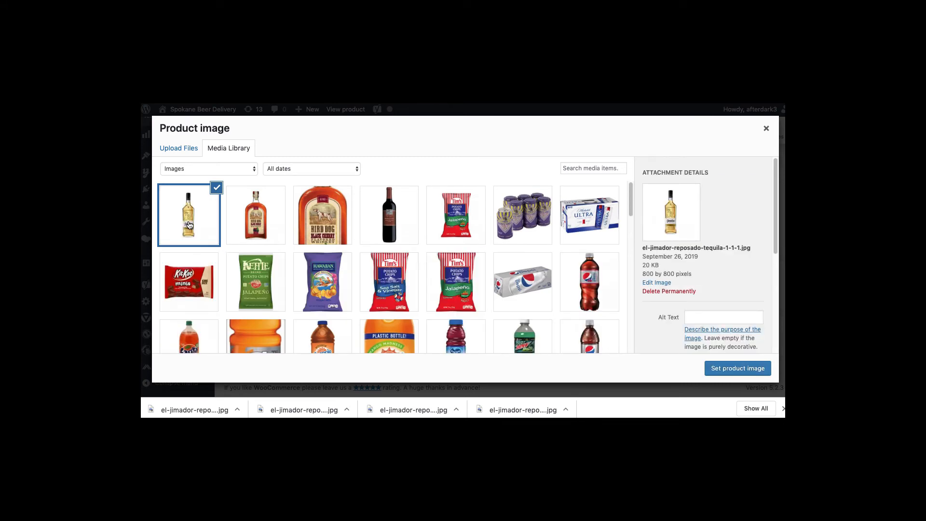
- Give the uploaded picture the alt text El Jimador Reposado Tequila and set it as the product image
{"action": "left_click", "coordinate": [699, 317]}
{"action": "key", "text": "super+v"}
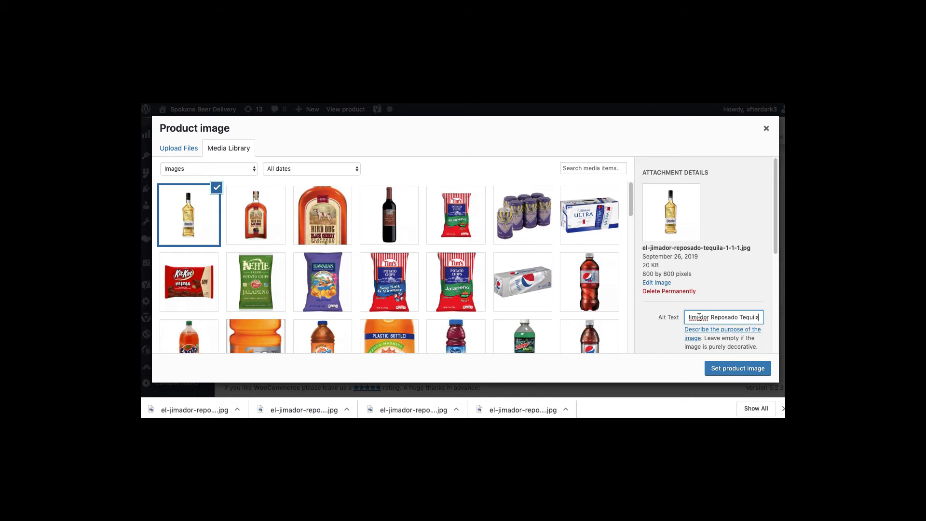
{"action": "key", "text": "super+a"}
{"action": "left_click", "coordinate": [740, 313]}
{"action": "left_click_drag", "start_coordinate": [724, 247], "coordinate": [654, 248]}
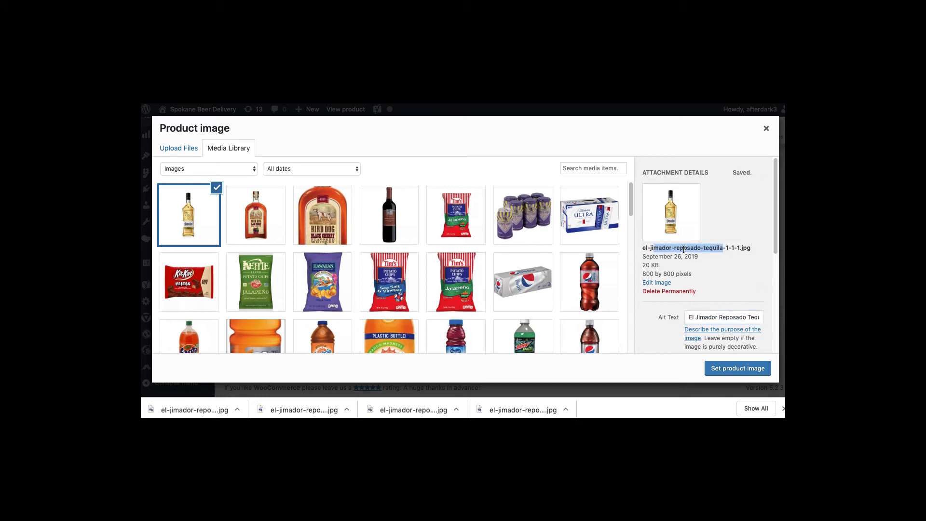
{"action": "left_click_drag", "start_coordinate": [743, 249], "coordinate": [723, 248]}
{"action": "left_click", "coordinate": [717, 248]}
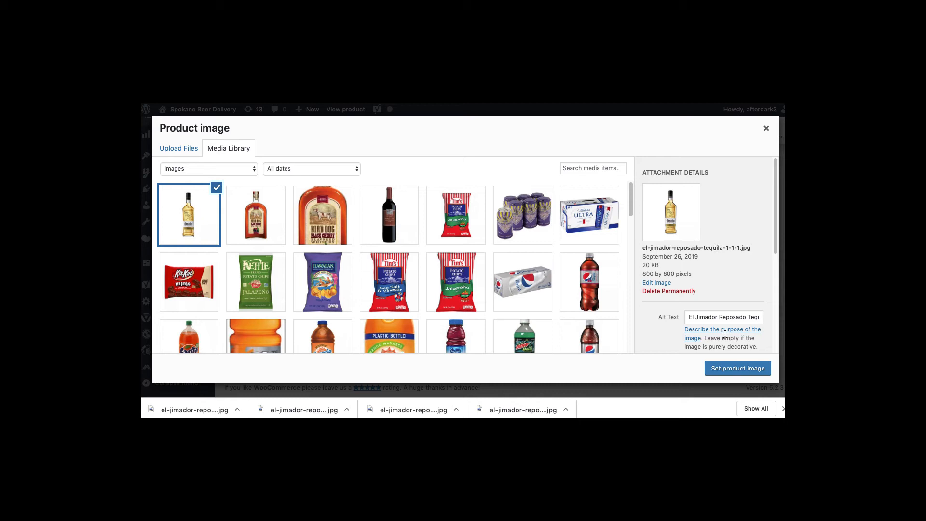
{"action": "left_click", "coordinate": [736, 368]}
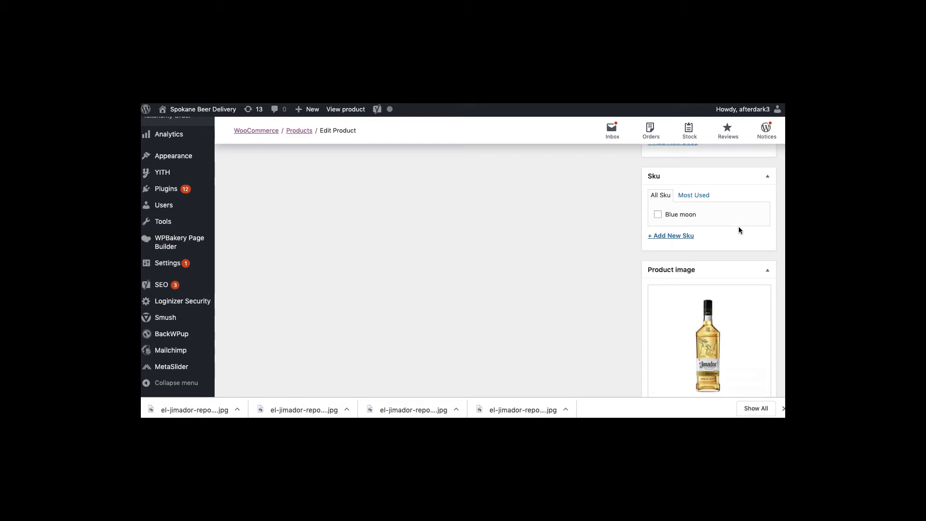
- Check the product's category selection and update the El Jimador Reposado Tequila product
{"action": "scroll", "coordinate": [739, 227], "scroll_direction": "up", "scroll_amount": 20}
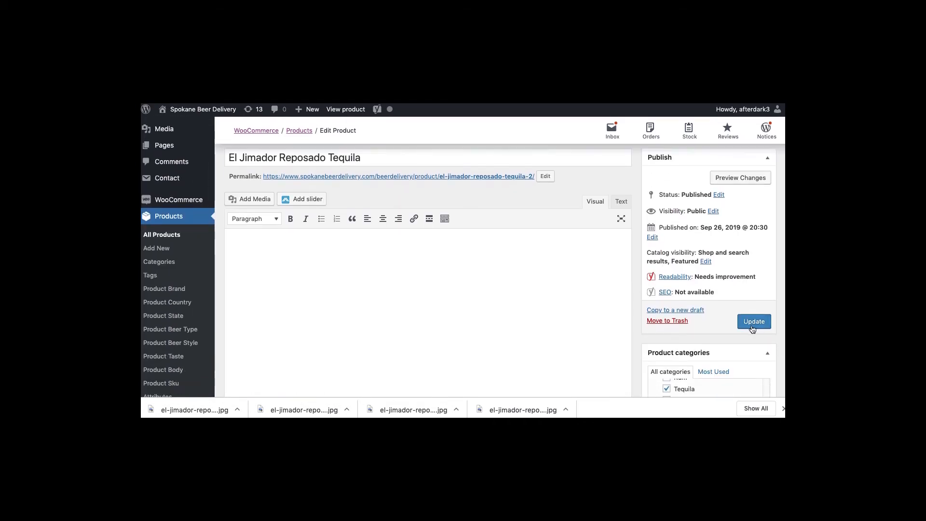
{"action": "scroll", "coordinate": [704, 332], "scroll_direction": "down", "scroll_amount": 4}
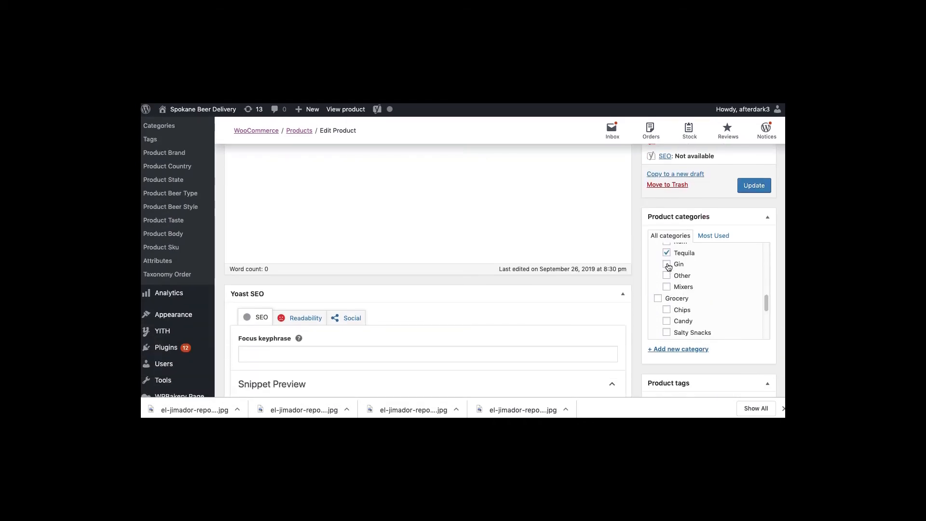
{"action": "scroll", "coordinate": [709, 270], "scroll_direction": "up", "scroll_amount": 5}
{"action": "left_click", "coordinate": [751, 188]}
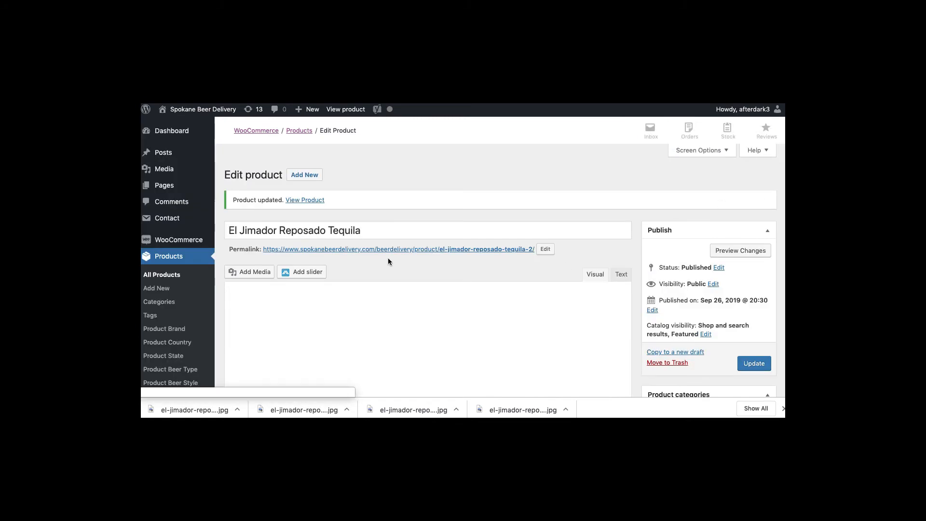
- Open the product's live store page from its permalink, view the bottle image enlarged, and close the enlarged view
{"action": "right_click", "coordinate": [352, 250]}
{"action": "left_click", "coordinate": [366, 262]}
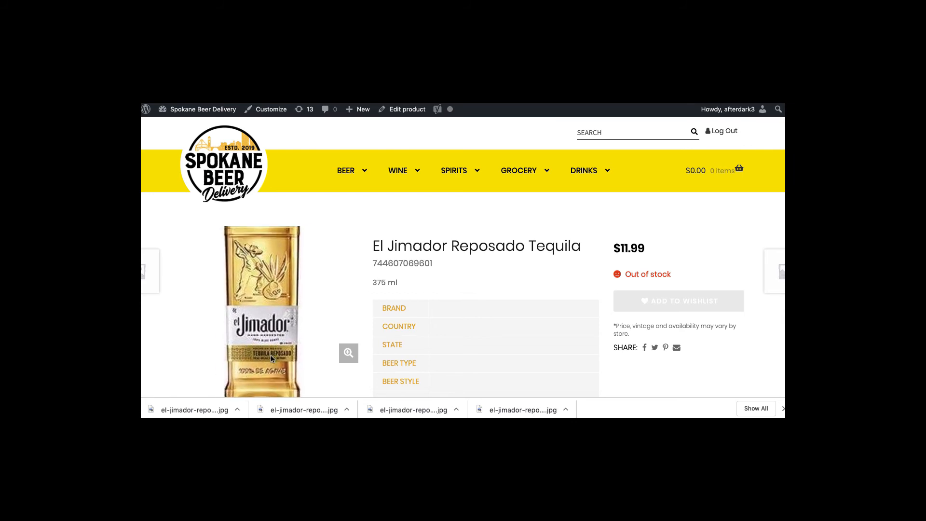
{"action": "scroll", "coordinate": [479, 280], "scroll_direction": "down", "scroll_amount": 2}
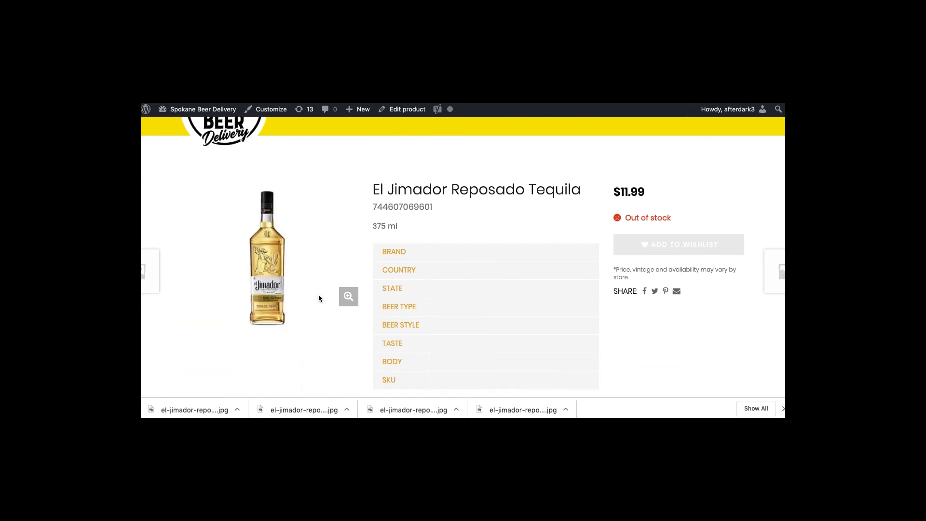
{"action": "left_click", "coordinate": [349, 297]}
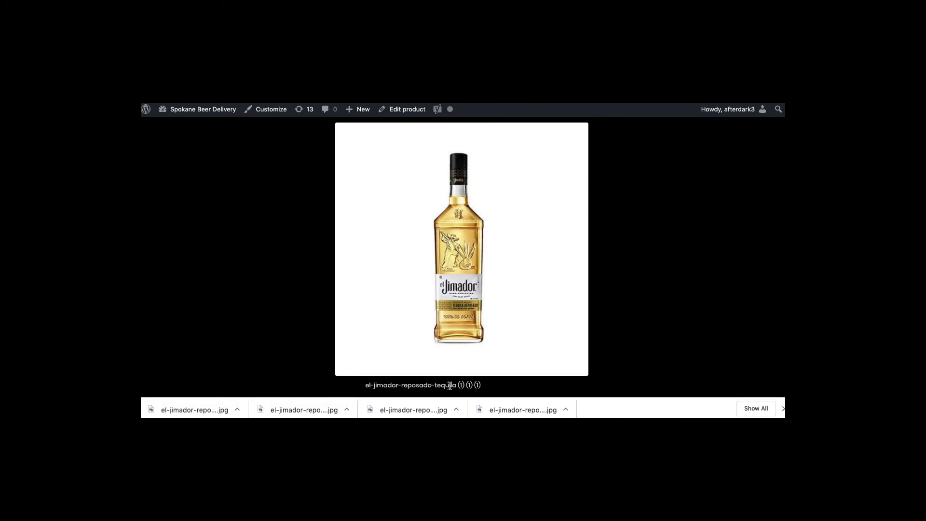
{"action": "left_click", "coordinate": [645, 167]}
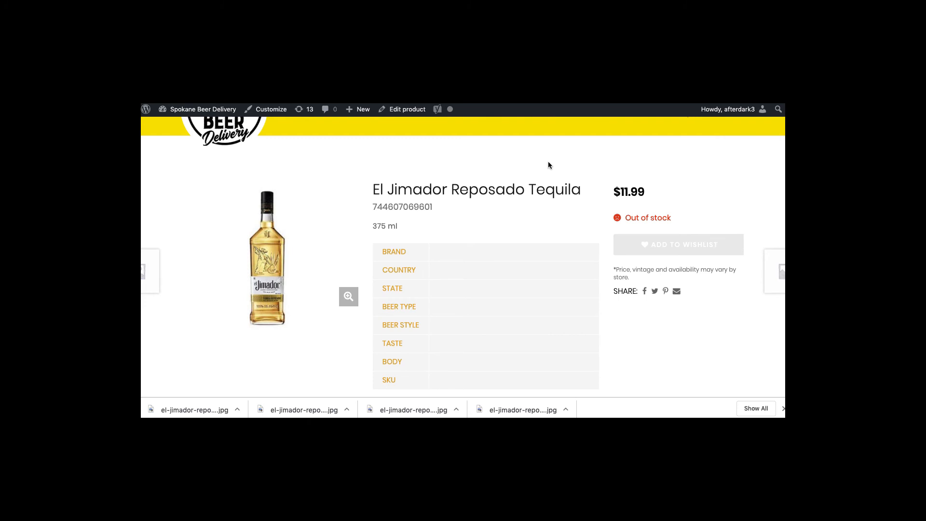